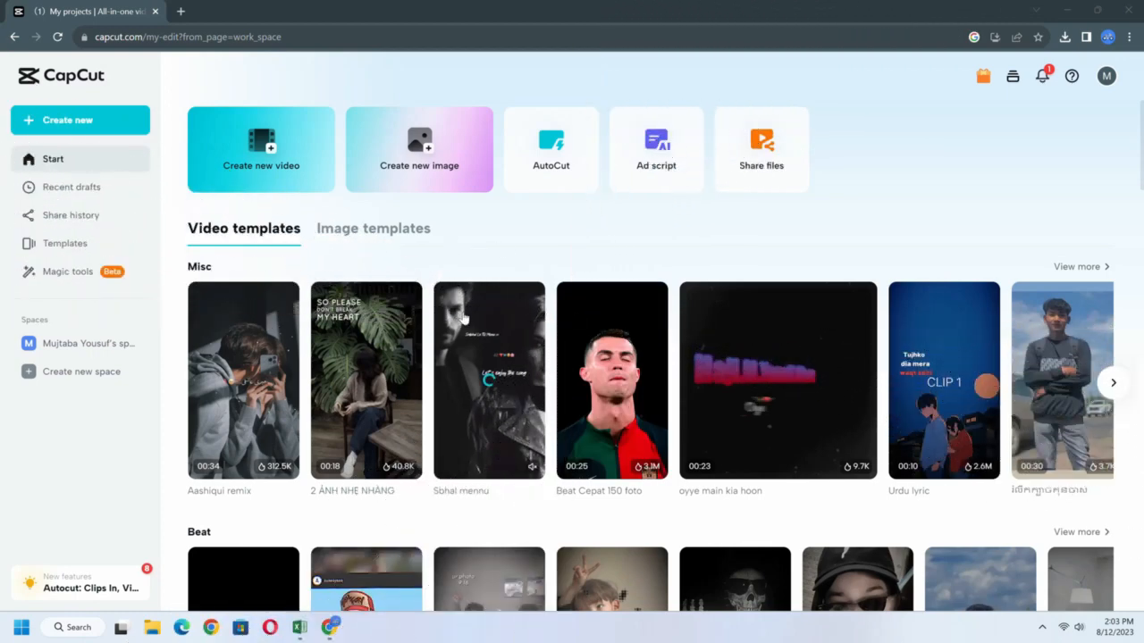
Browse the video template categories on the start page and preview several of the Business templates.
scroll(478, 449, down, 2)
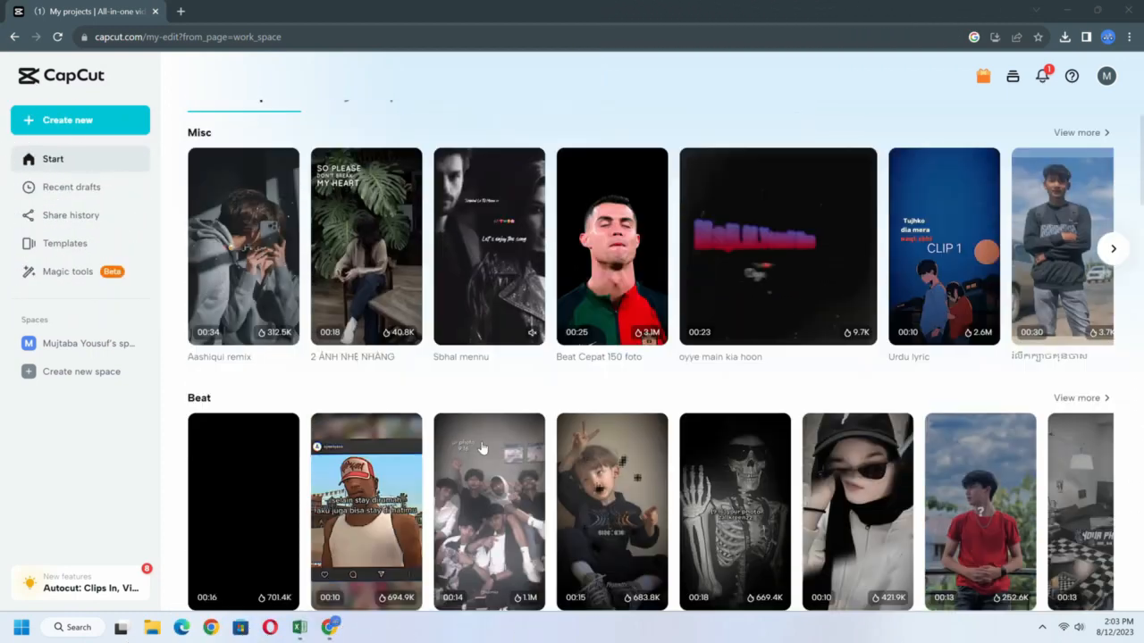
scroll(481, 447, down, 4)
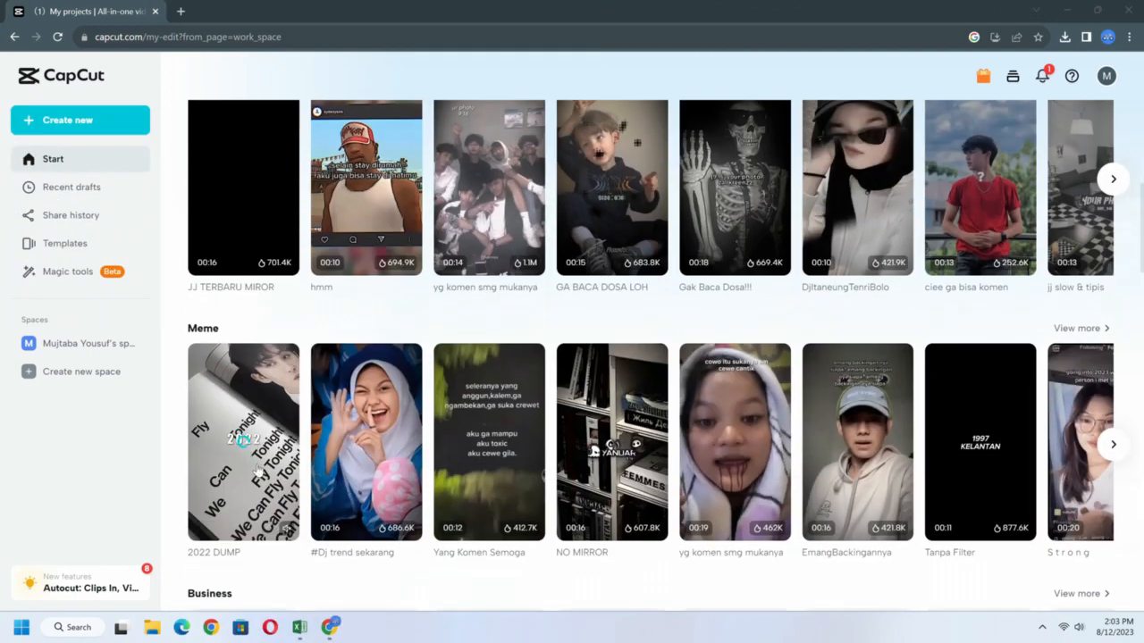
scroll(256, 470, down, 4)
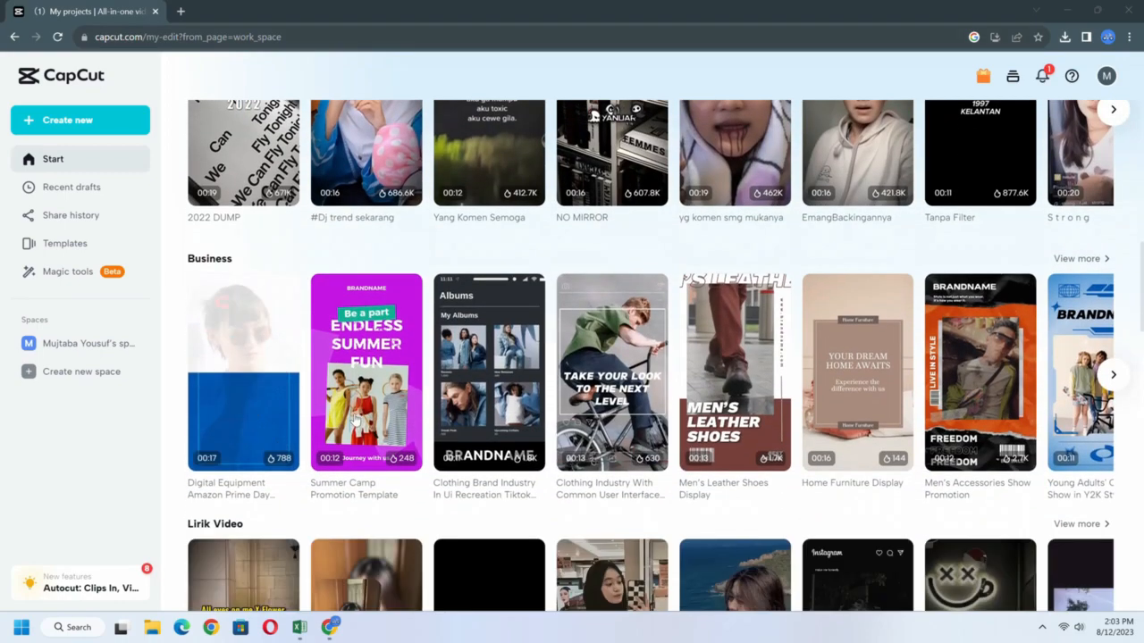
mouse_move(361, 415)
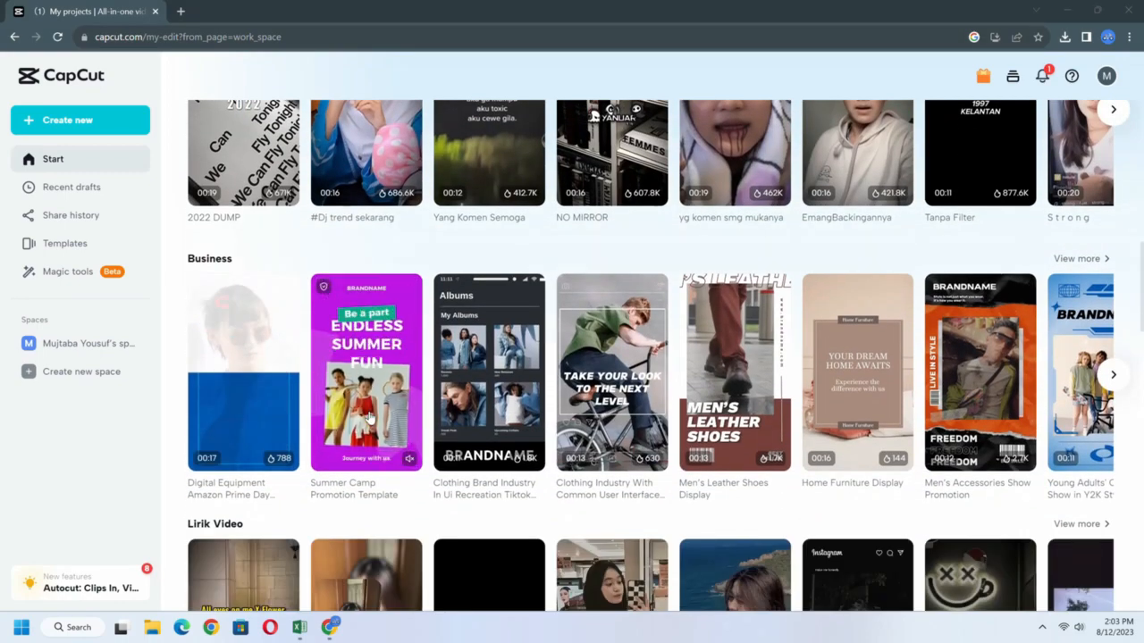
mouse_move(487, 414)
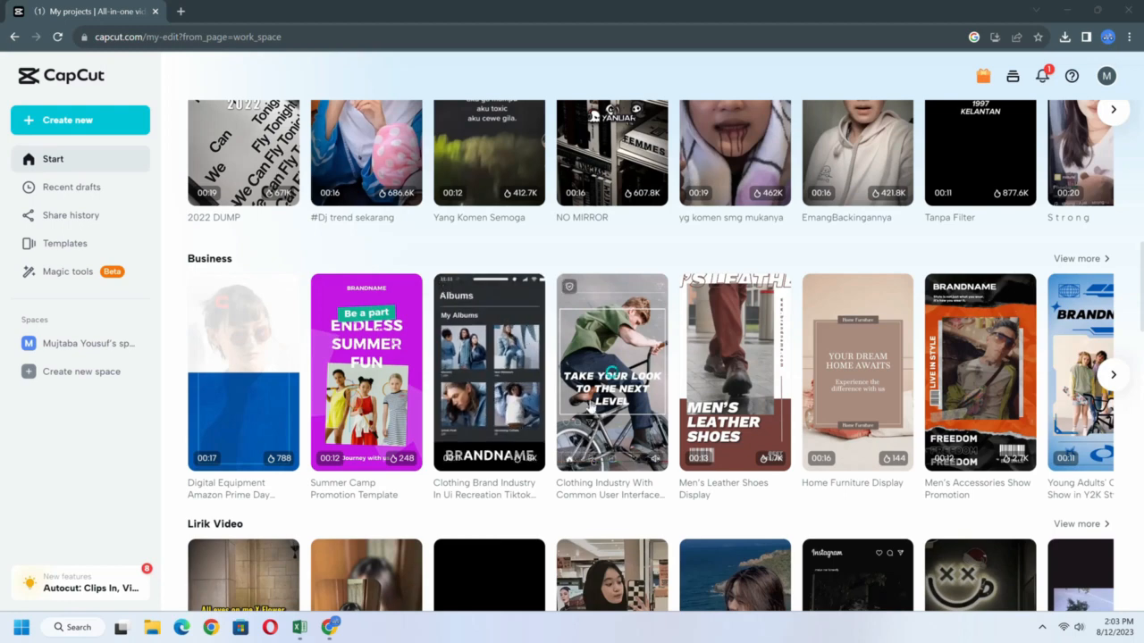
mouse_move(610, 404)
mouse_move(733, 405)
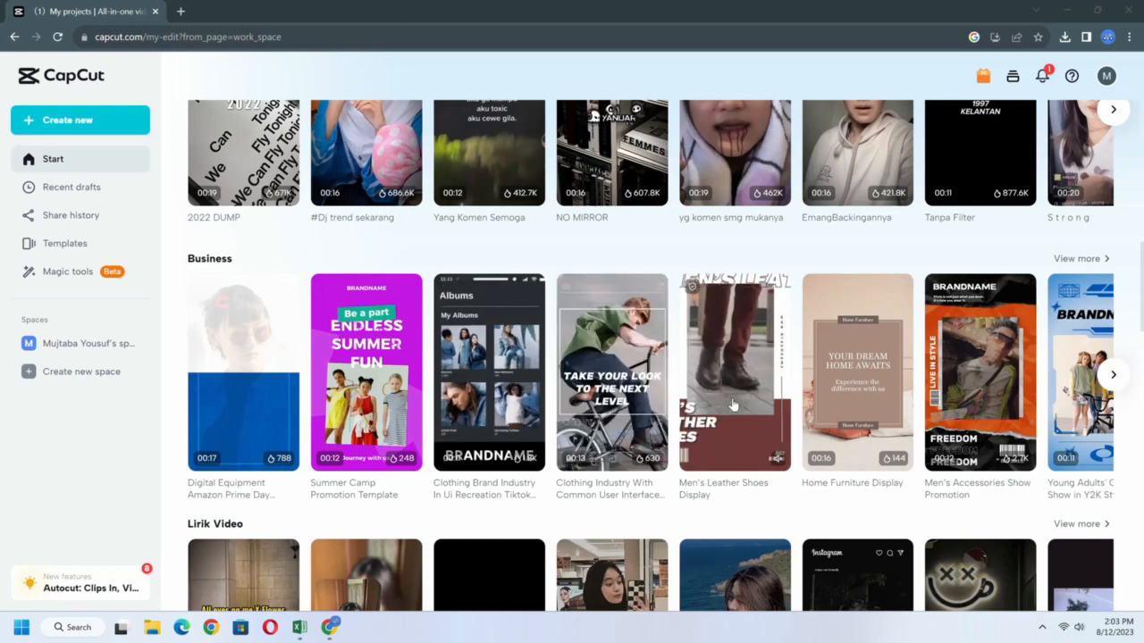
mouse_move(835, 404)
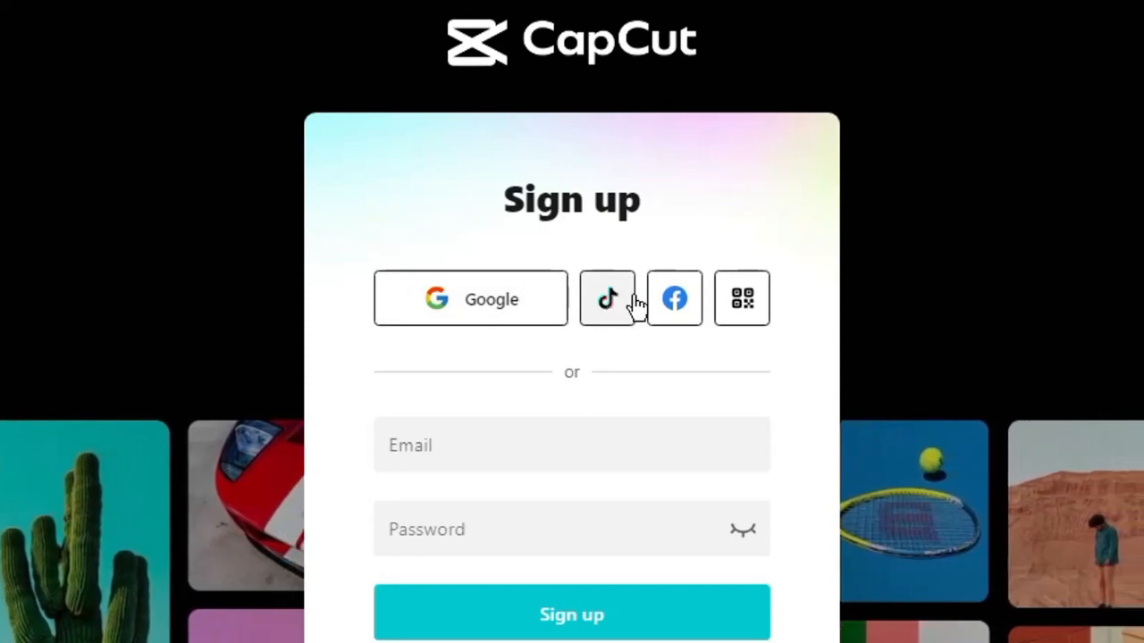
click(606, 444)
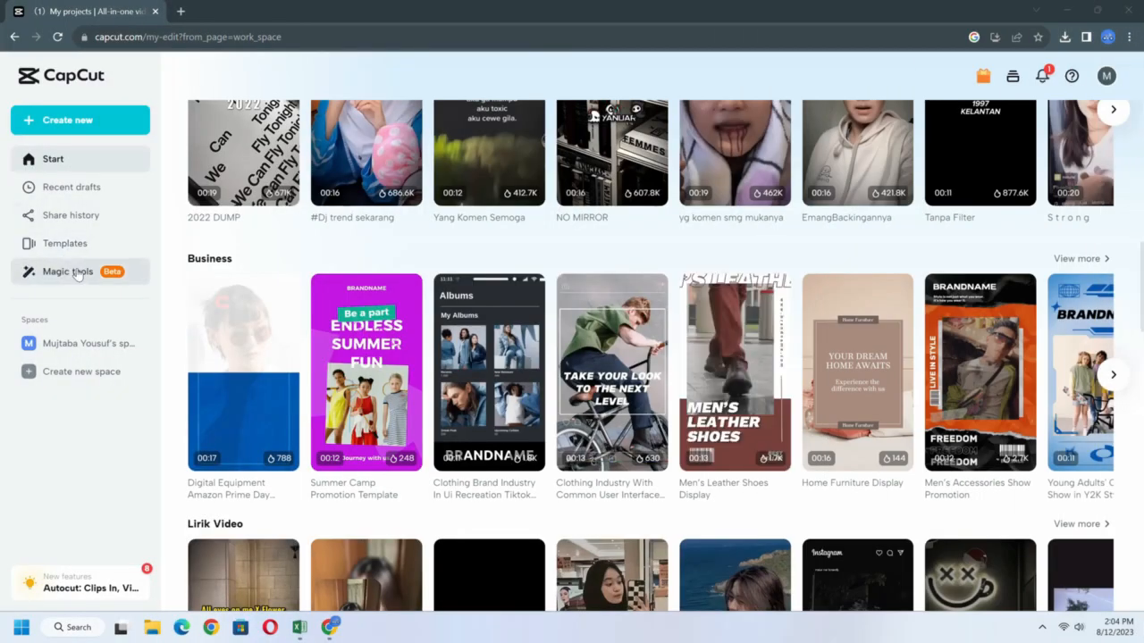
Open the Ad script magic tool and enter "Jigger Shoes" as the product and brand.
click(67, 272)
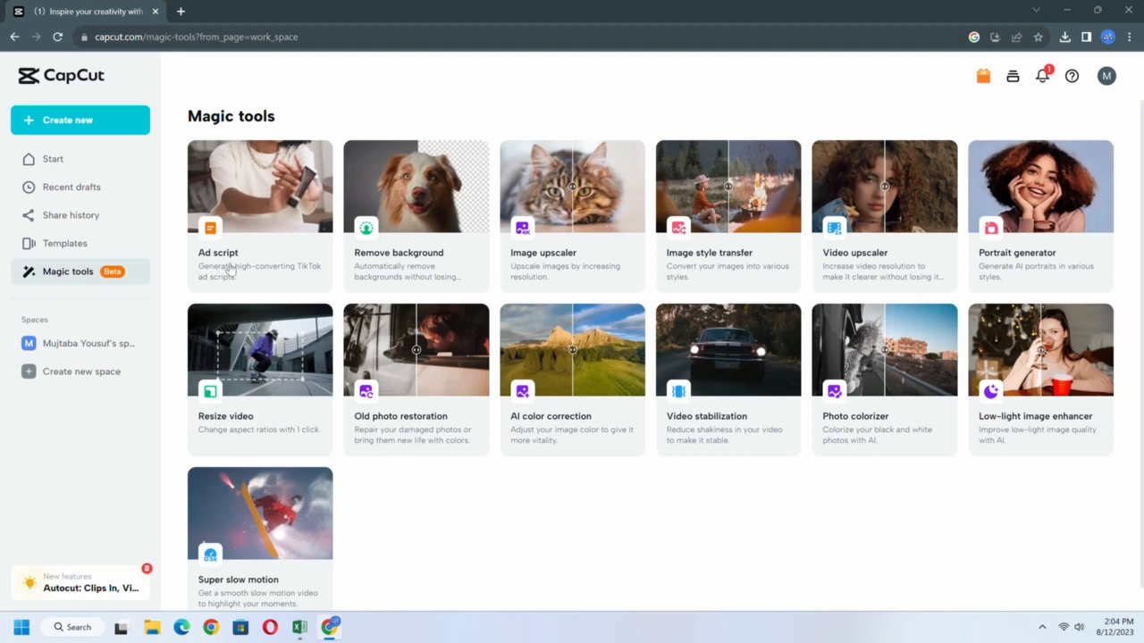
click(231, 269)
text(L)
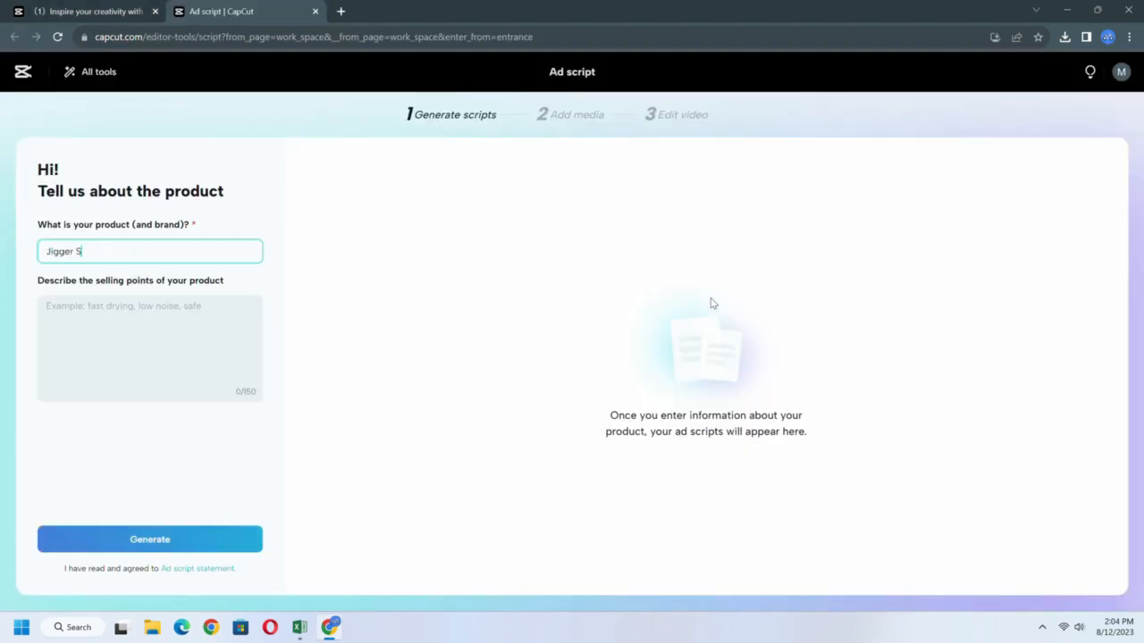
Describe the product's selling points as "Comfortable, affordabe" and generate the ad scripts.
click(196, 307)
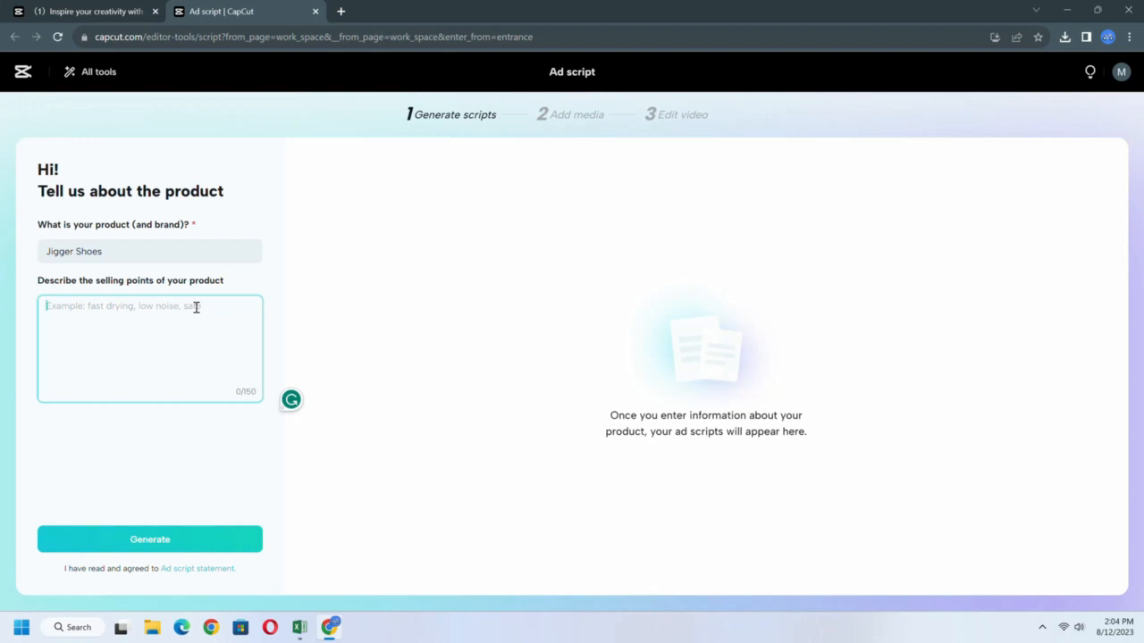
text(Comfortable, )
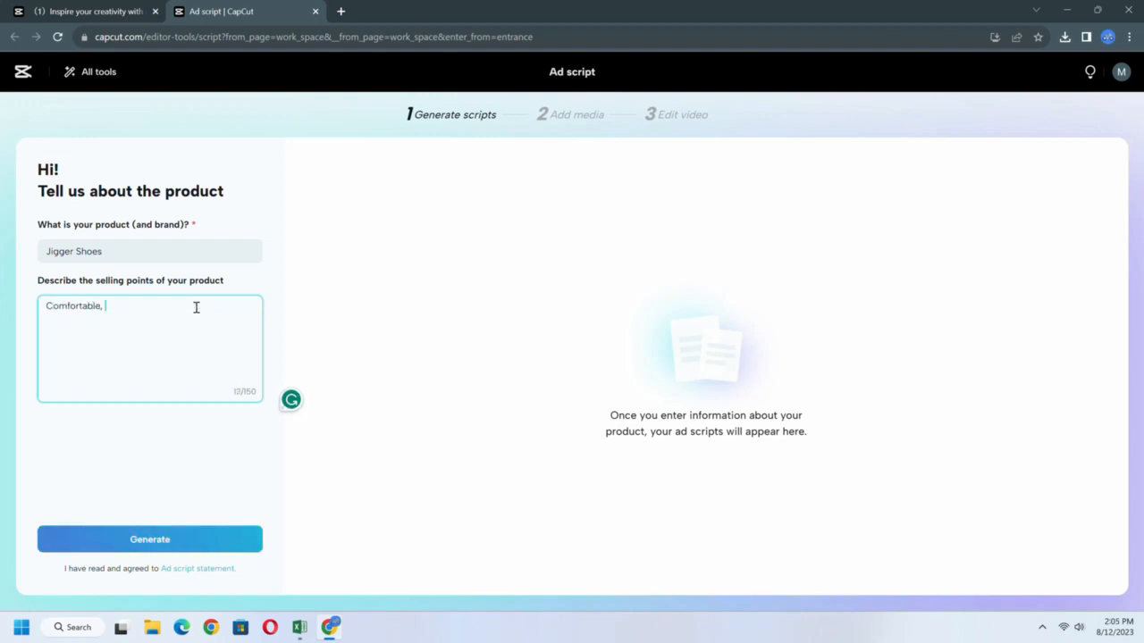
text(affordabe)
click(134, 540)
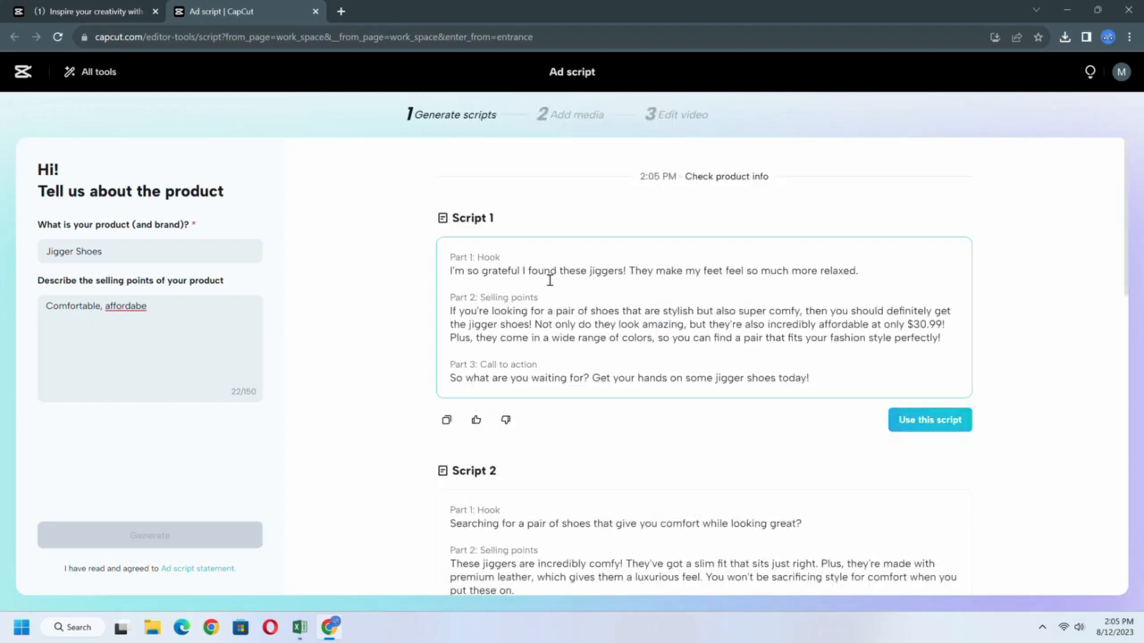
Review the generated ad scripts and use Script 3 for the video.
scroll(590, 338, down, 2)
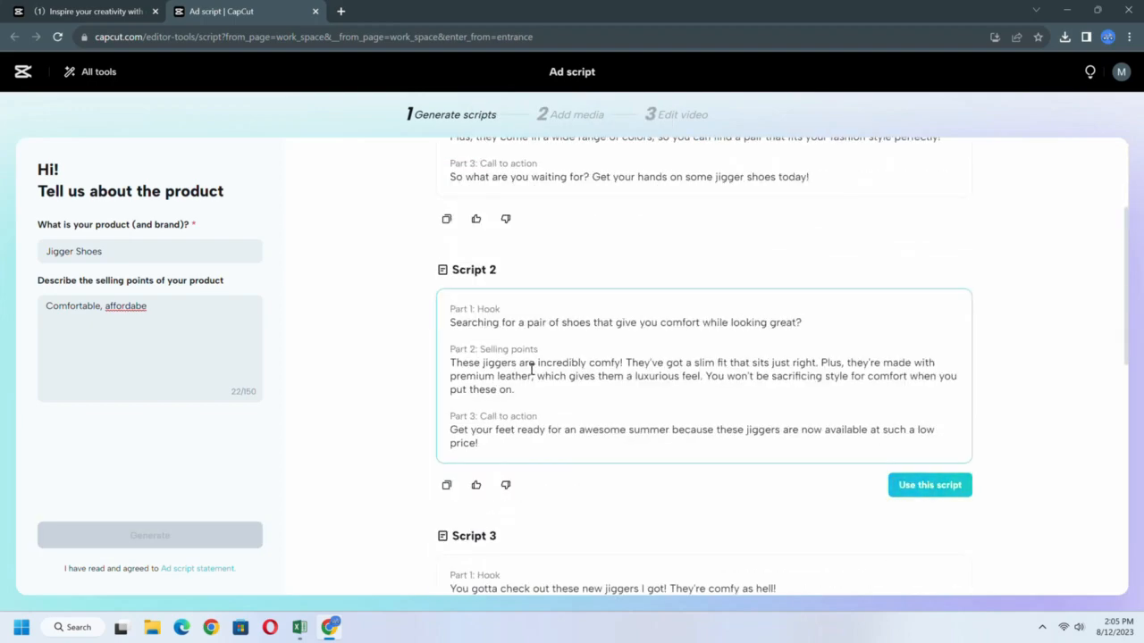
scroll(532, 368, down, 3)
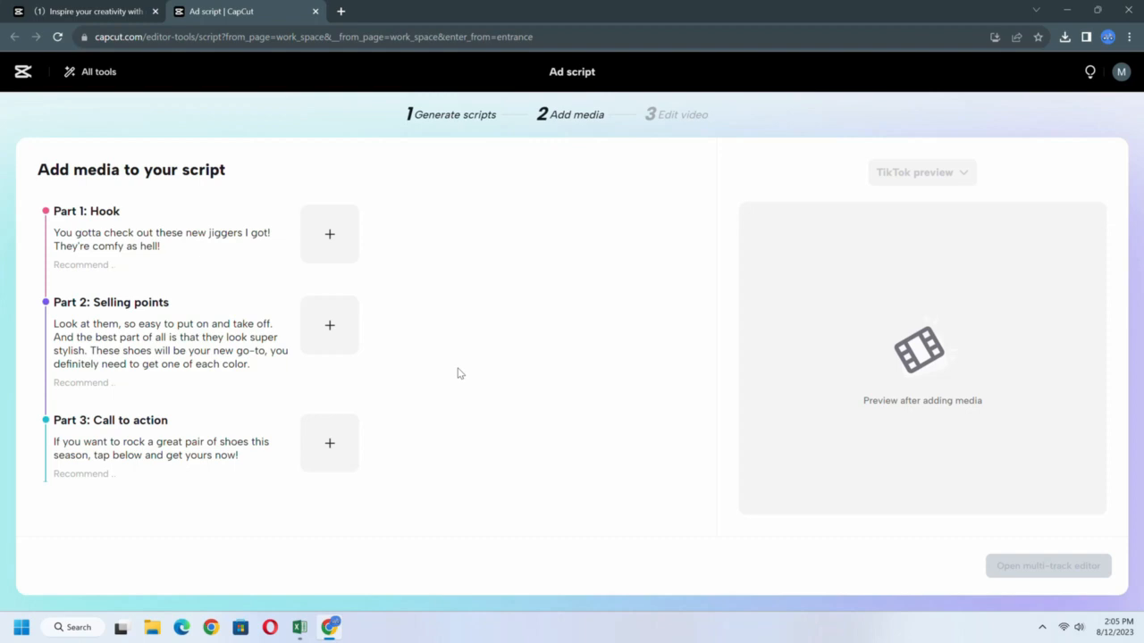
Upload the image 70-702707_white-shoes-png.png from the computer and add it as media to Part 1: Hook.
click(348, 242)
click(662, 373)
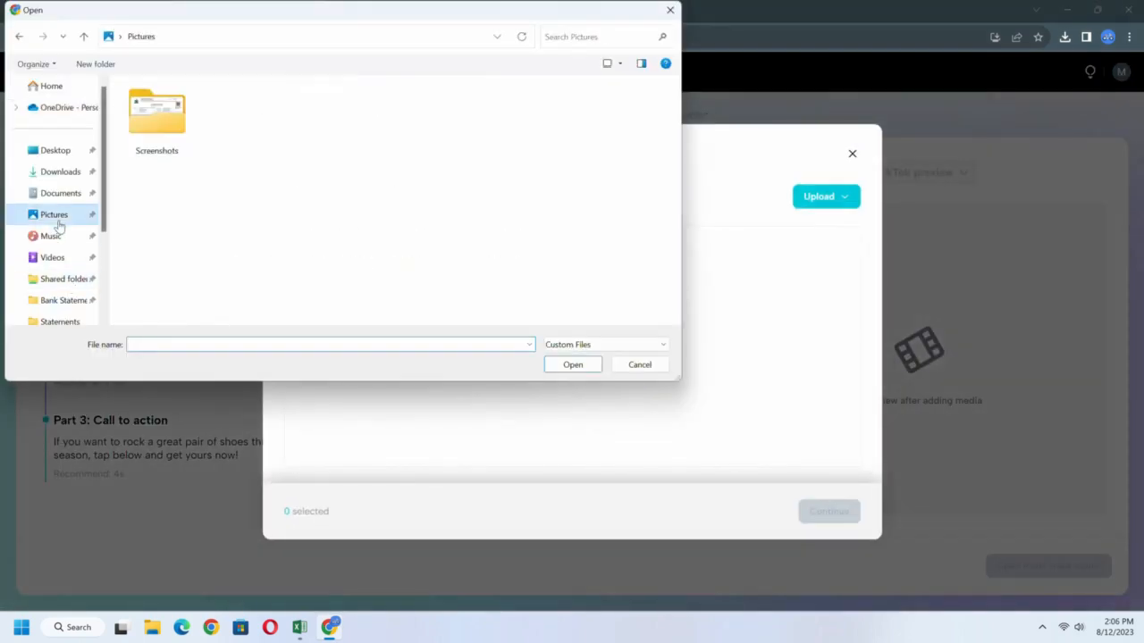
click(602, 342)
click(580, 370)
click(235, 120)
click(575, 365)
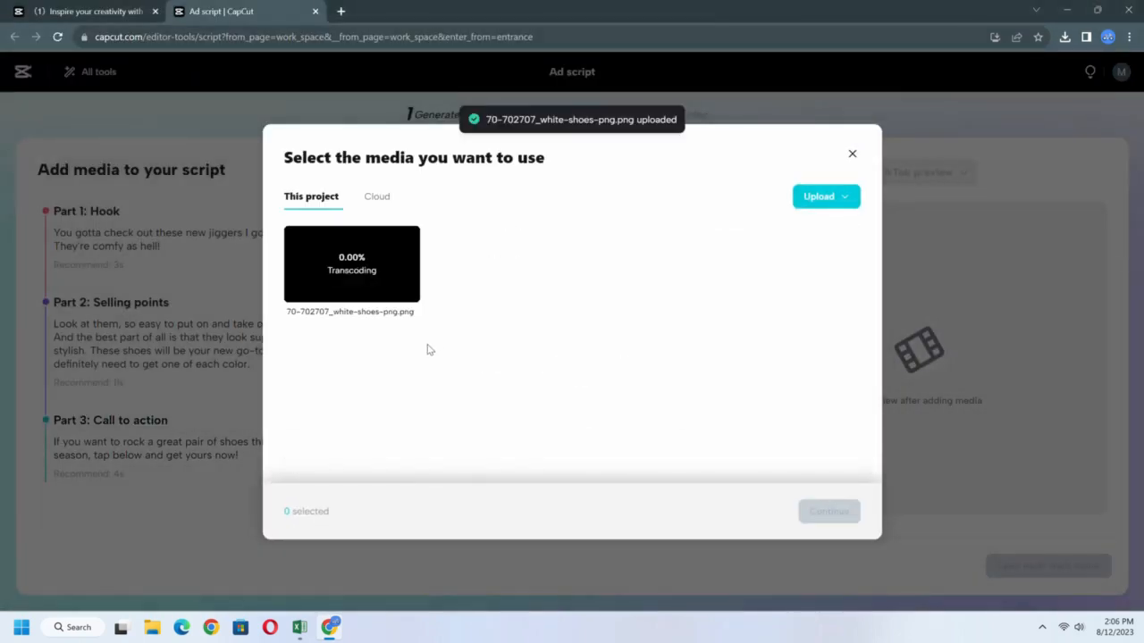
click(357, 268)
click(828, 511)
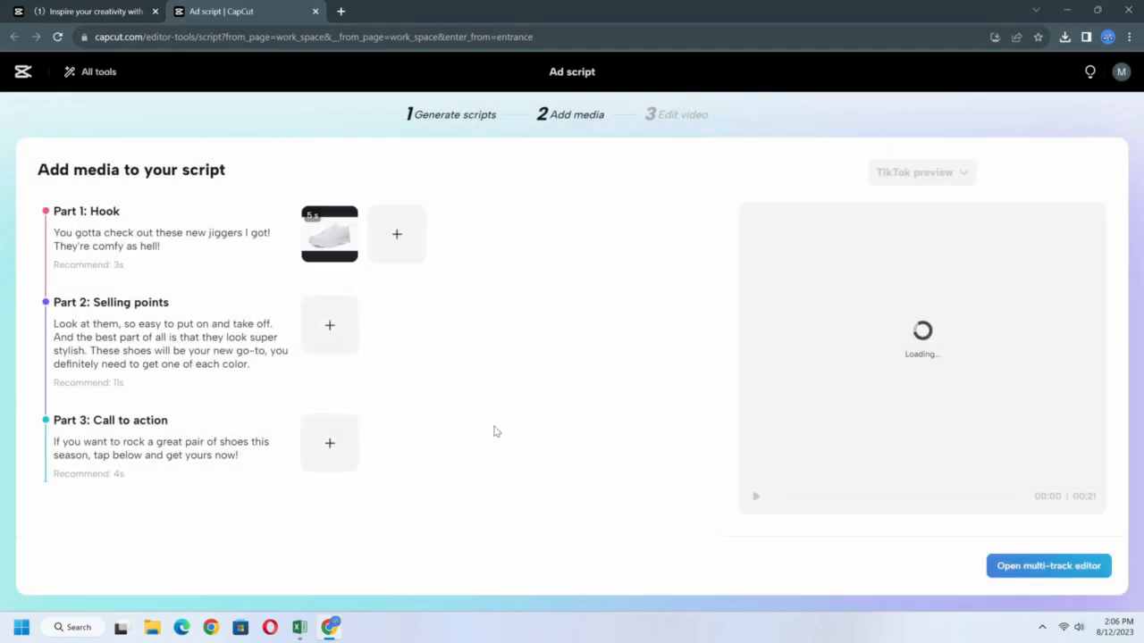
Compare the ad in the Original view, and return to the TikTok preview.
click(912, 173)
click(885, 206)
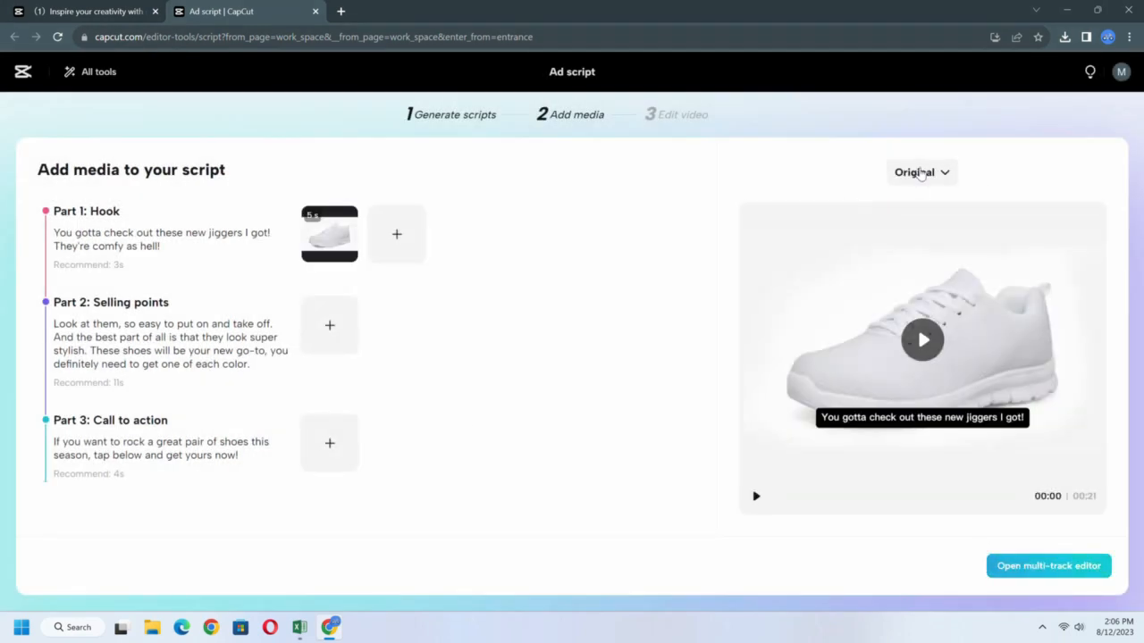
click(920, 173)
click(894, 236)
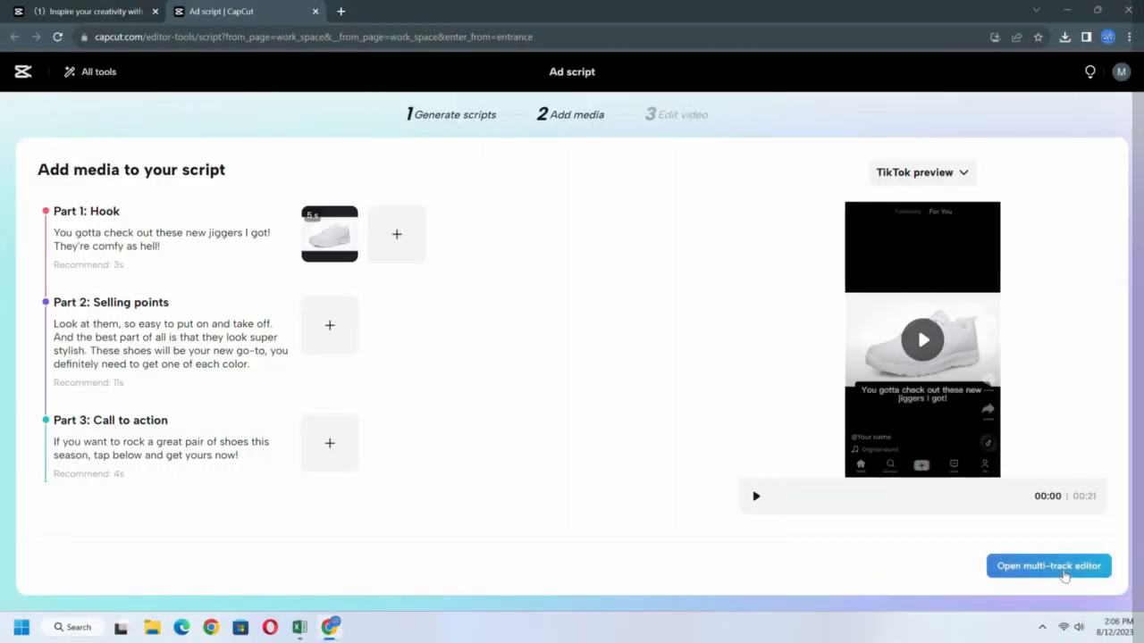
Open the ad in the multi-track editor and search the stock videos for "shoes ad" with the portrait aspect ratio filter.
click(1059, 570)
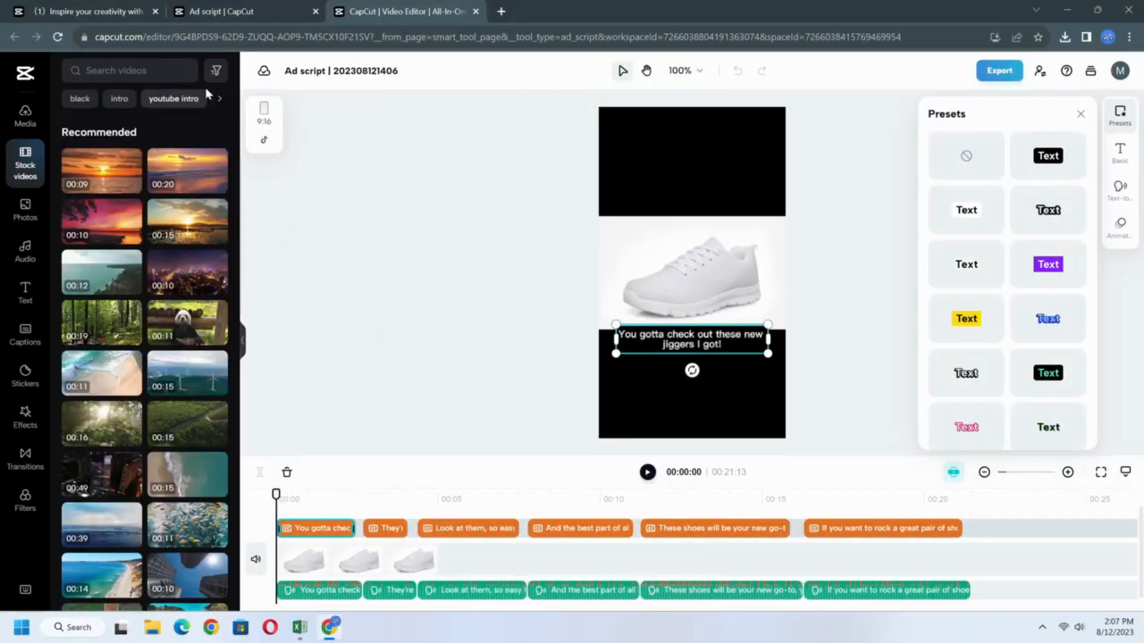
click(216, 70)
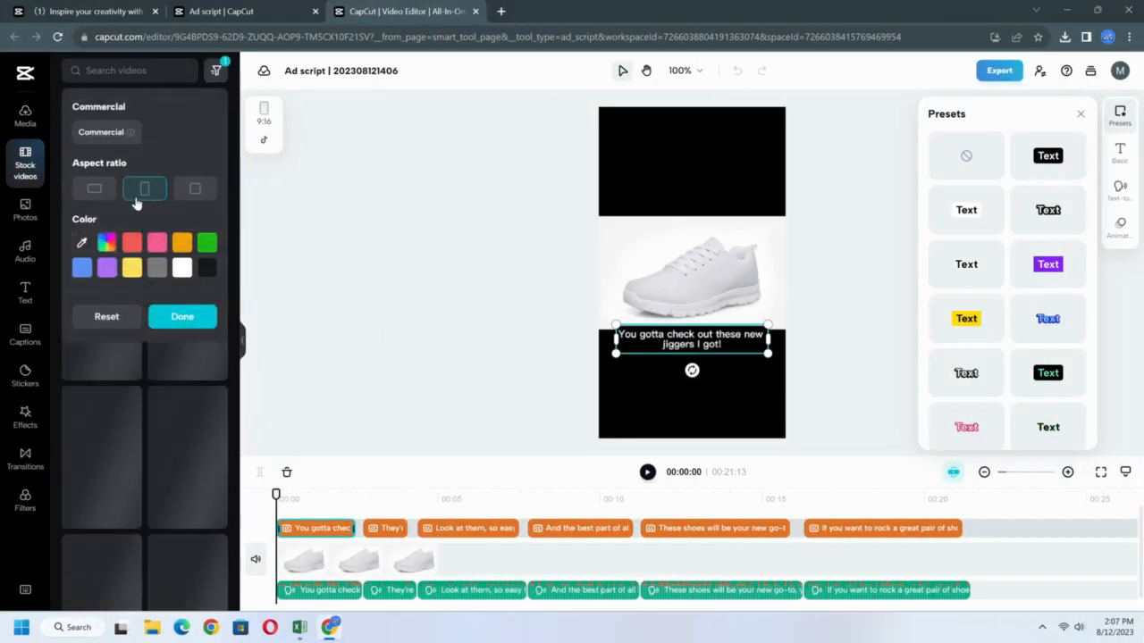
click(101, 71)
text(shoes ad)
key(Return)
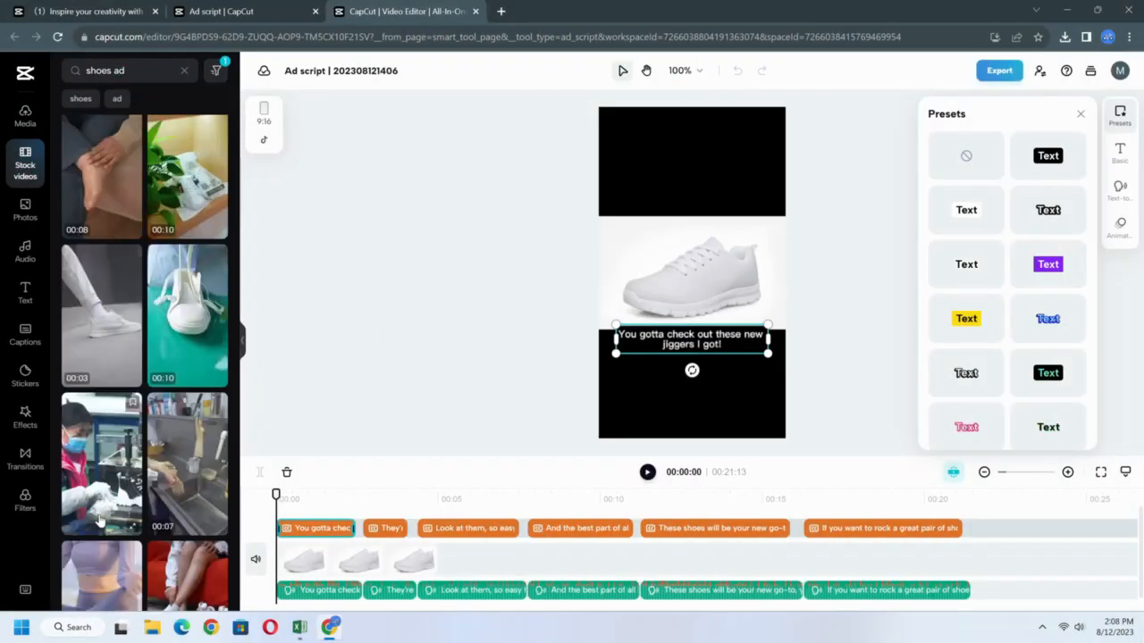
Add white sneaker stock clips around the shoe image on the video track and trim the opening clip to the first caption's end.
click(121, 337)
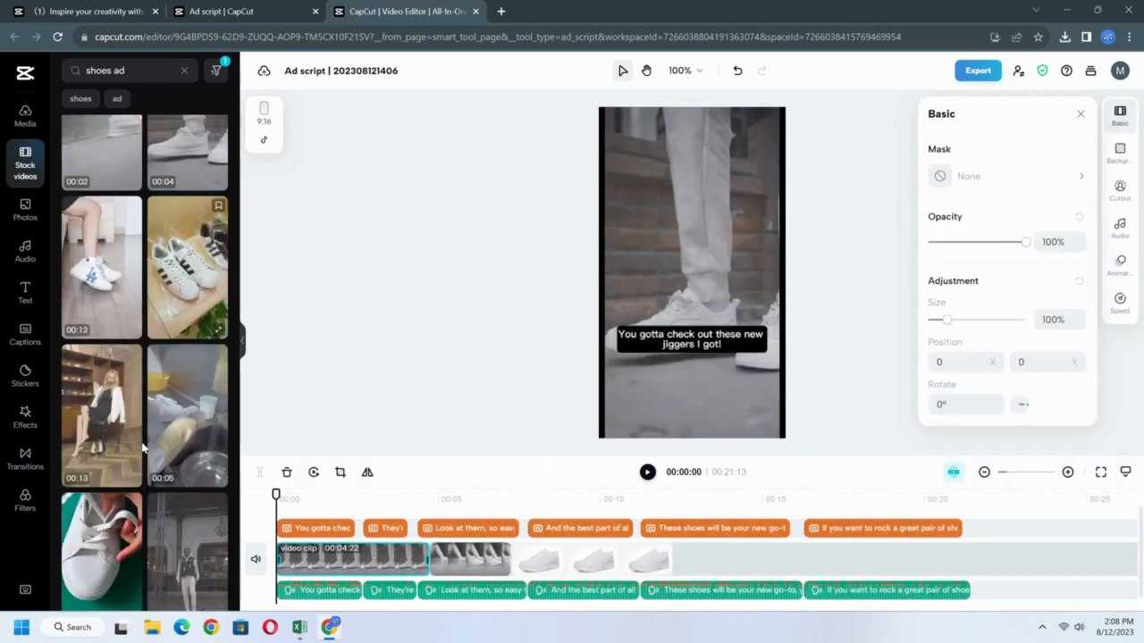
click(193, 329)
scroll(194, 328, down, 4)
drag(608, 560, 354, 561)
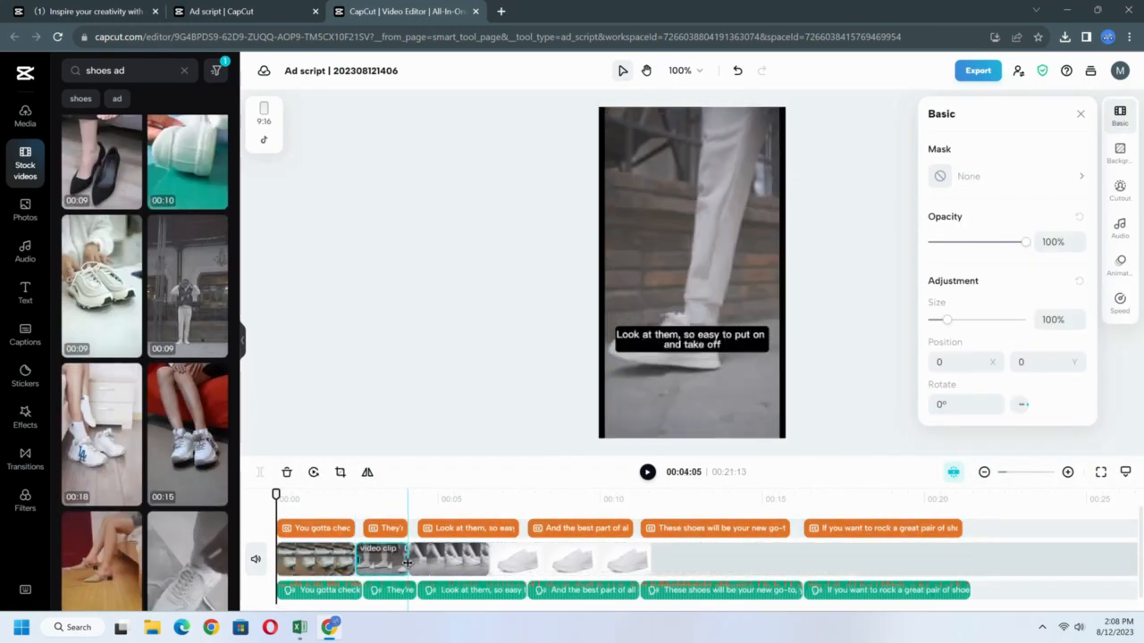
click(589, 561)
click(670, 560)
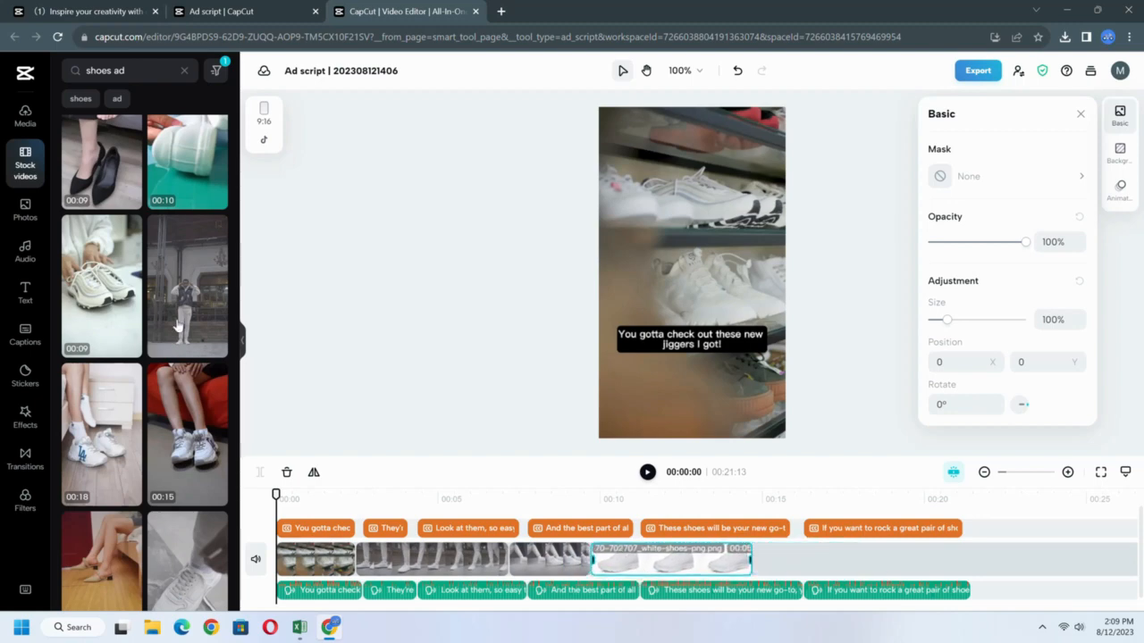
Preview several songs in the music library and add Memories as the background track.
click(25, 252)
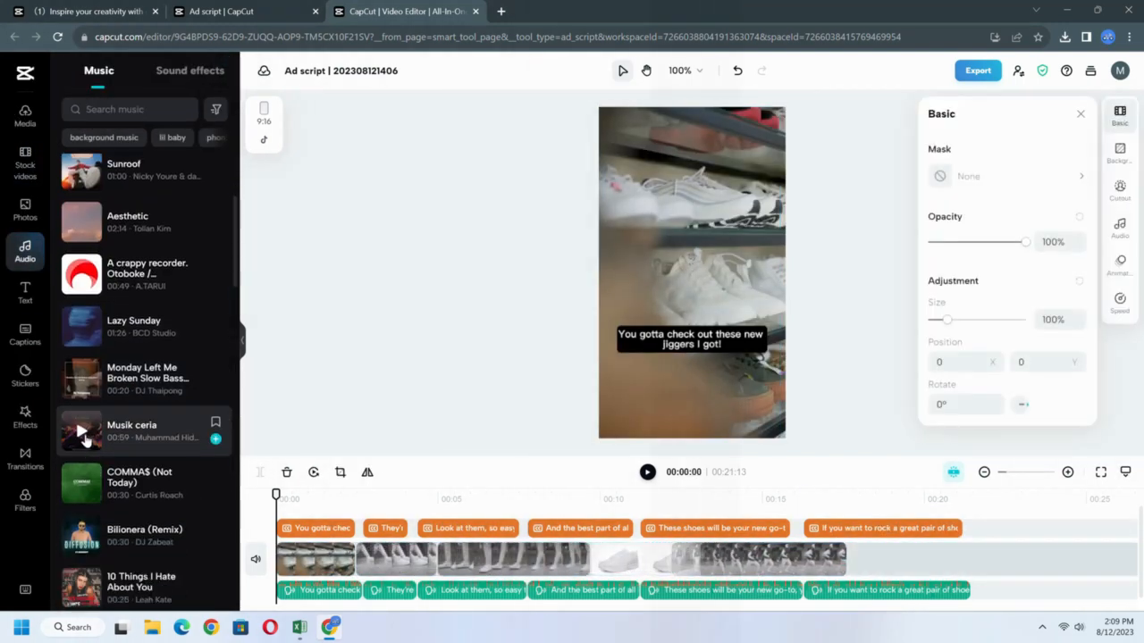
click(161, 380)
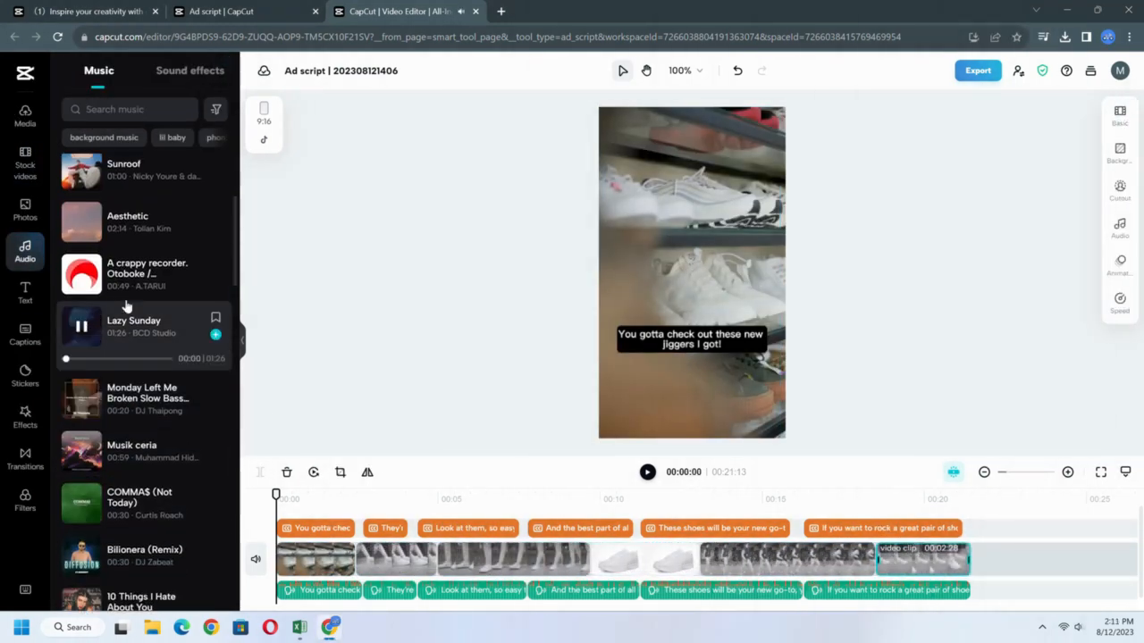
click(143, 224)
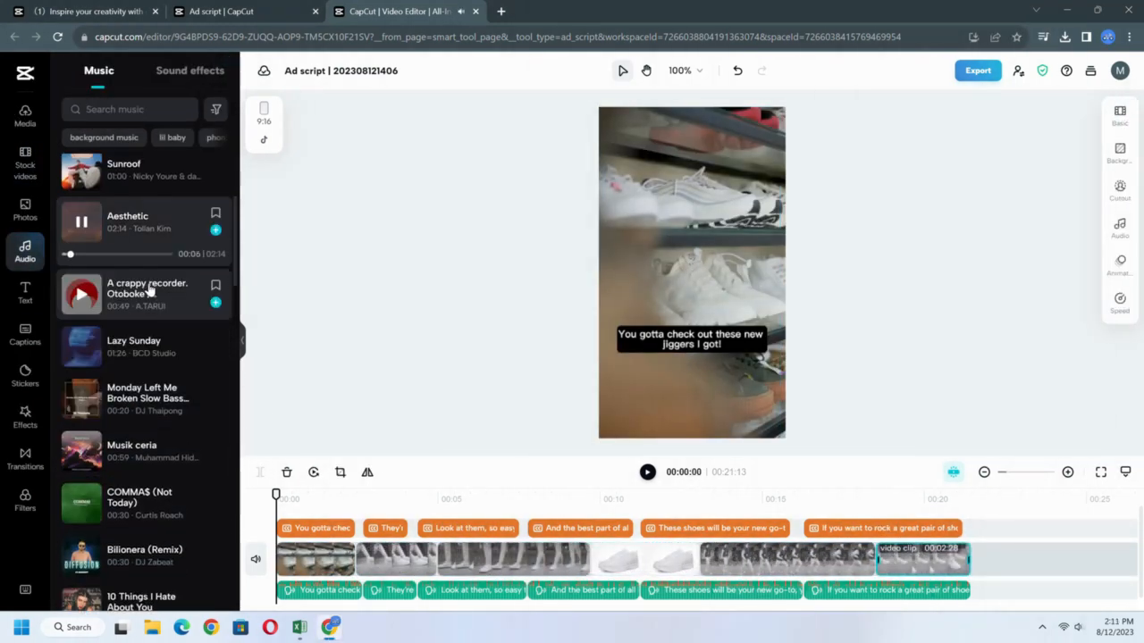
scroll(150, 288, down, 5)
click(81, 349)
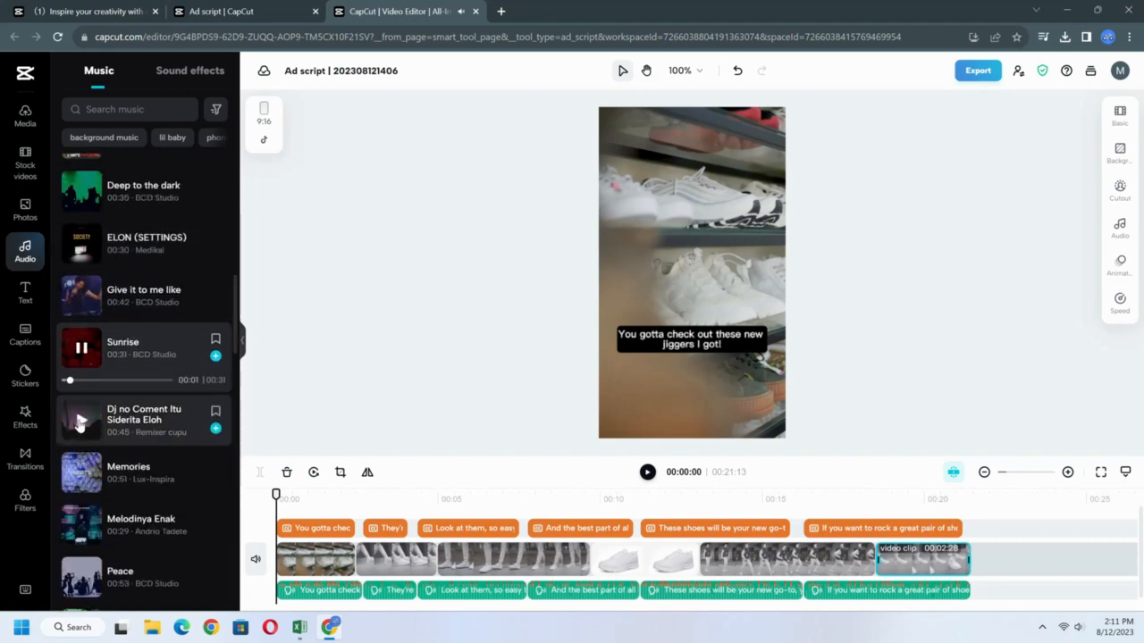
click(79, 479)
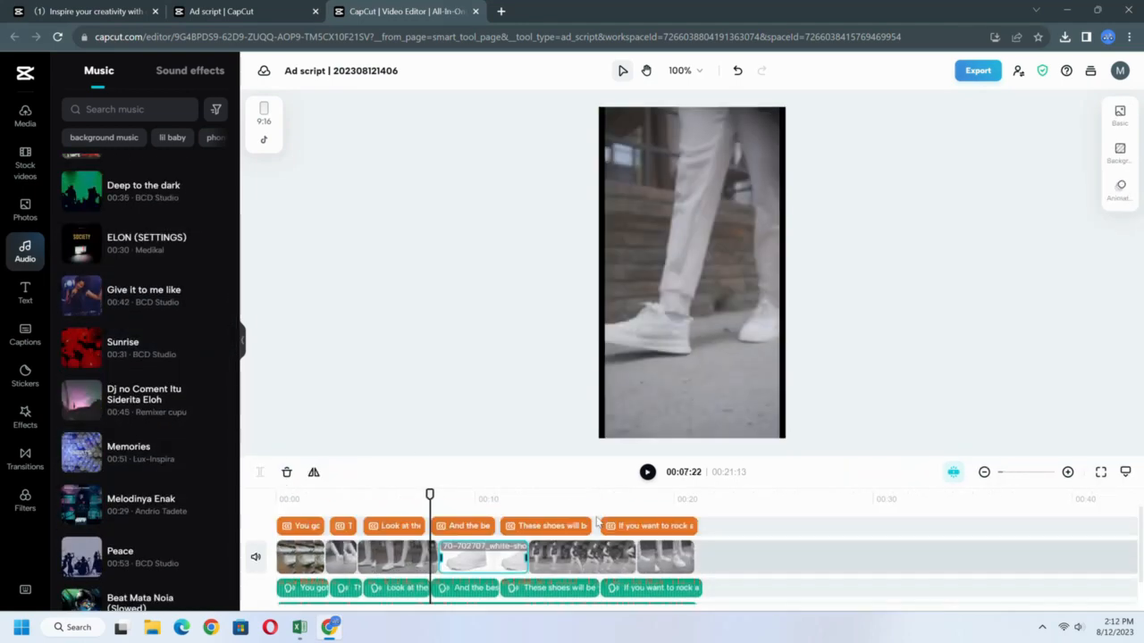
Add a text template near the start of the timeline and set its text to "Jiggers".
click(25, 290)
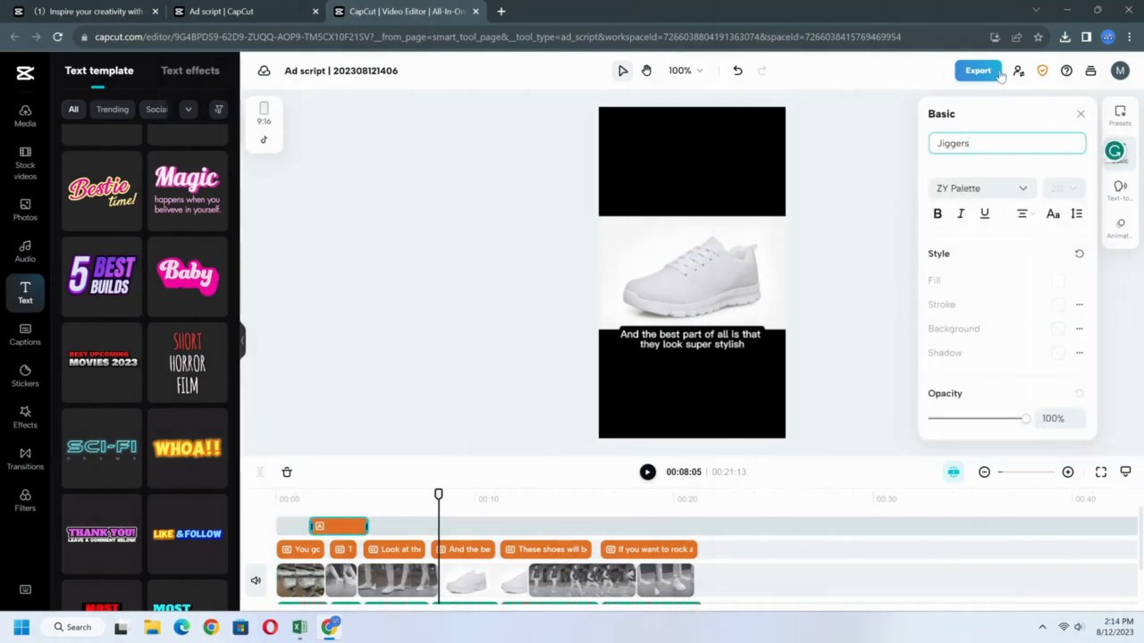
Lower the volume of the Memories music track and turn on noise reduction and beats detection.
drag(999, 175, 975, 175)
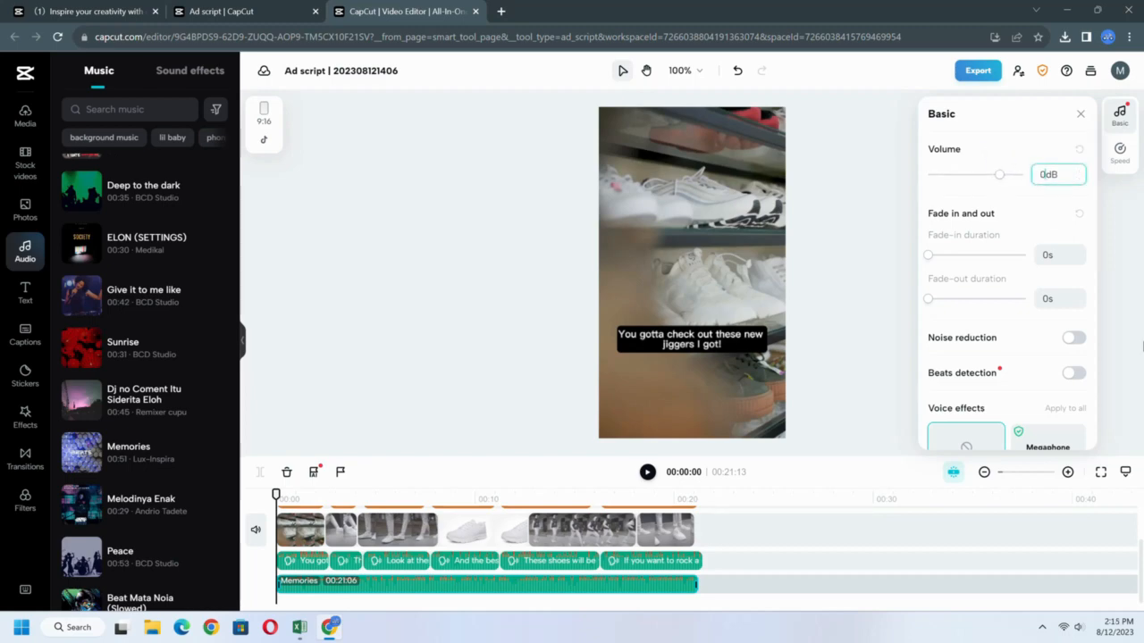
click(1073, 338)
click(1073, 372)
Apply the white-on-purple text preset to the caption "Look at them, so easy to put on and take off" and place it lower in the frame.
click(617, 364)
scroll(942, 383, down, 3)
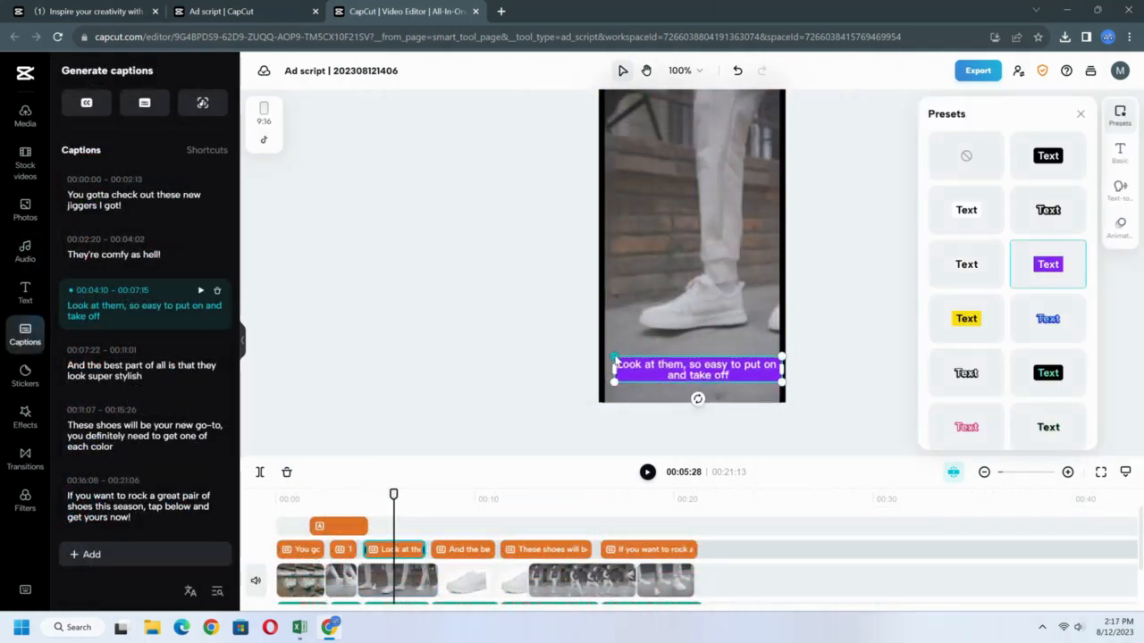
click(571, 384)
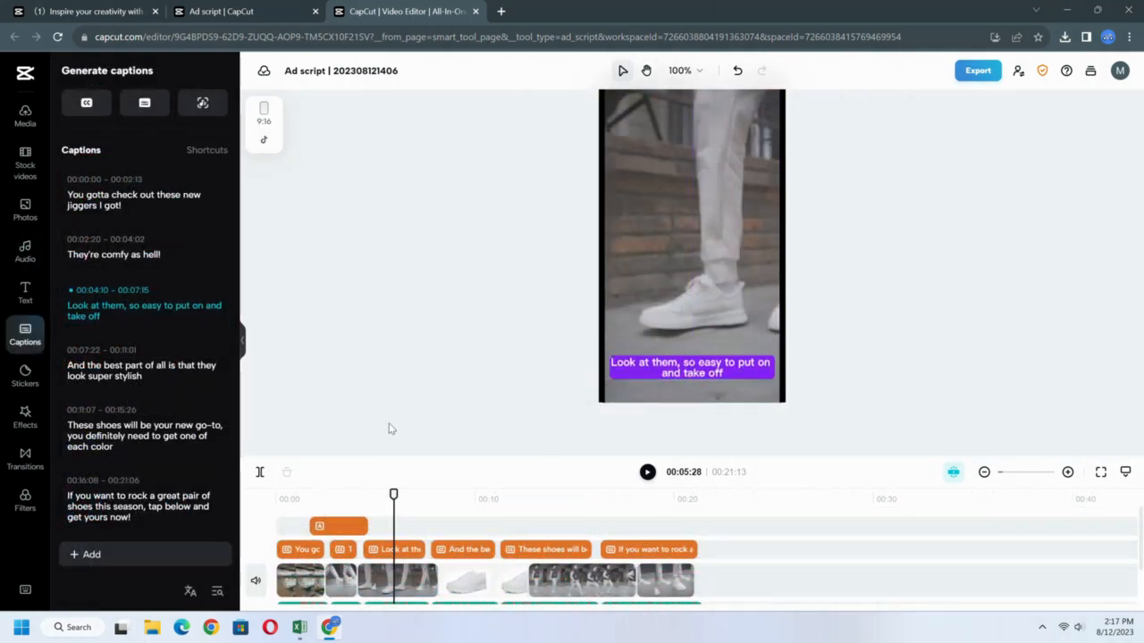
Add the white hand-drawn arrows sticker to the timeline and try it near the end with a Bounce Out animation.
click(25, 375)
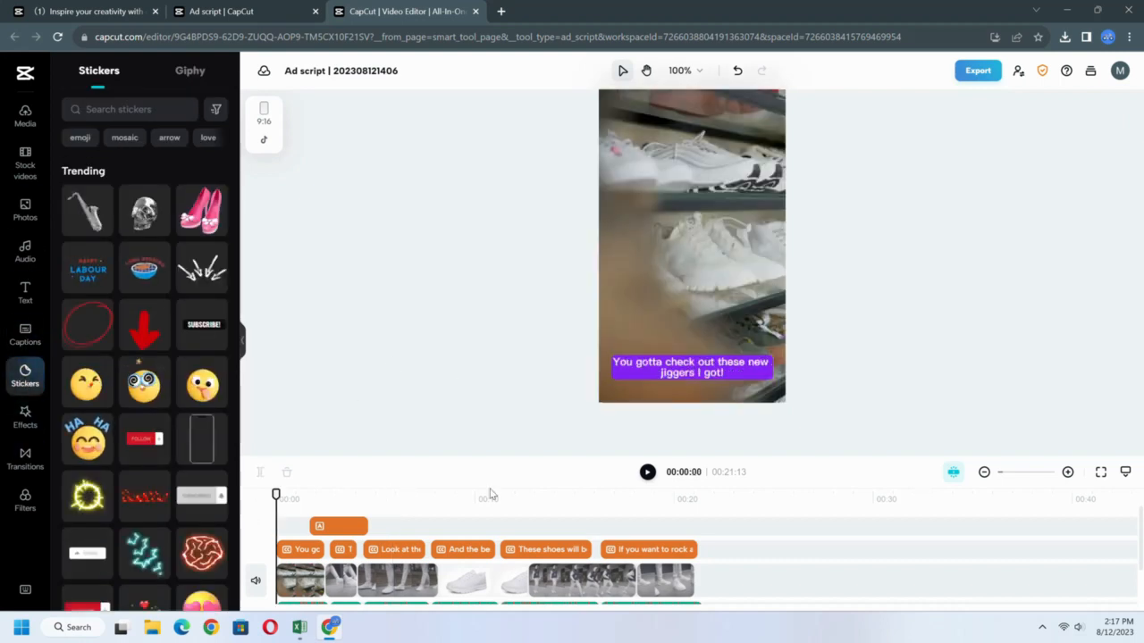
click(201, 267)
drag(306, 526, 689, 502)
click(1007, 193)
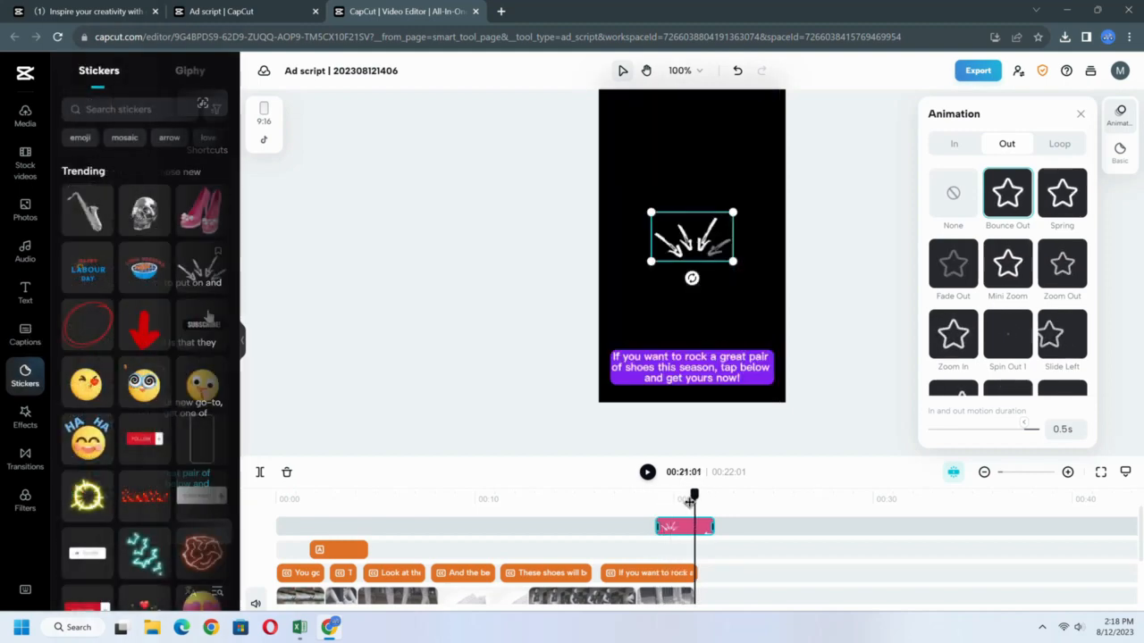
key(Delete)
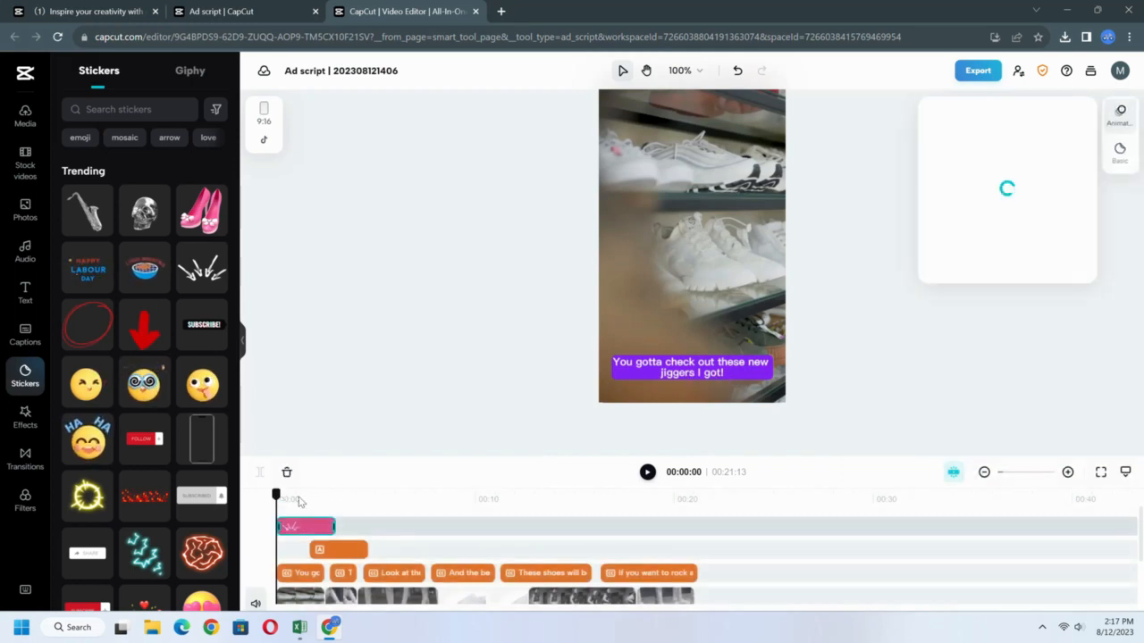
Move the arrows sticker over the last clip and give it the Bounce Out exit animation.
drag(304, 526, 679, 500)
click(659, 575)
click(684, 527)
click(1000, 208)
Place the arrows sticker at the top of the video frame around 00:20.
click(672, 502)
drag(703, 239, 703, 125)
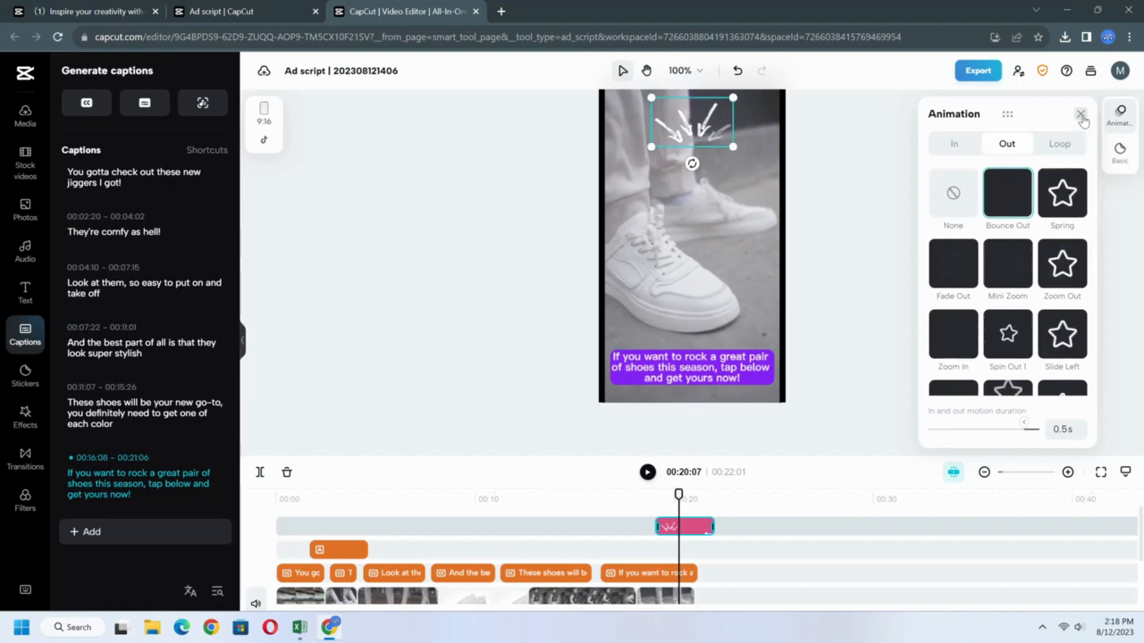
click(1082, 117)
Add a body text reading "Link in description" at about 00:20 and place it just below the arrows sticker.
click(25, 291)
click(144, 195)
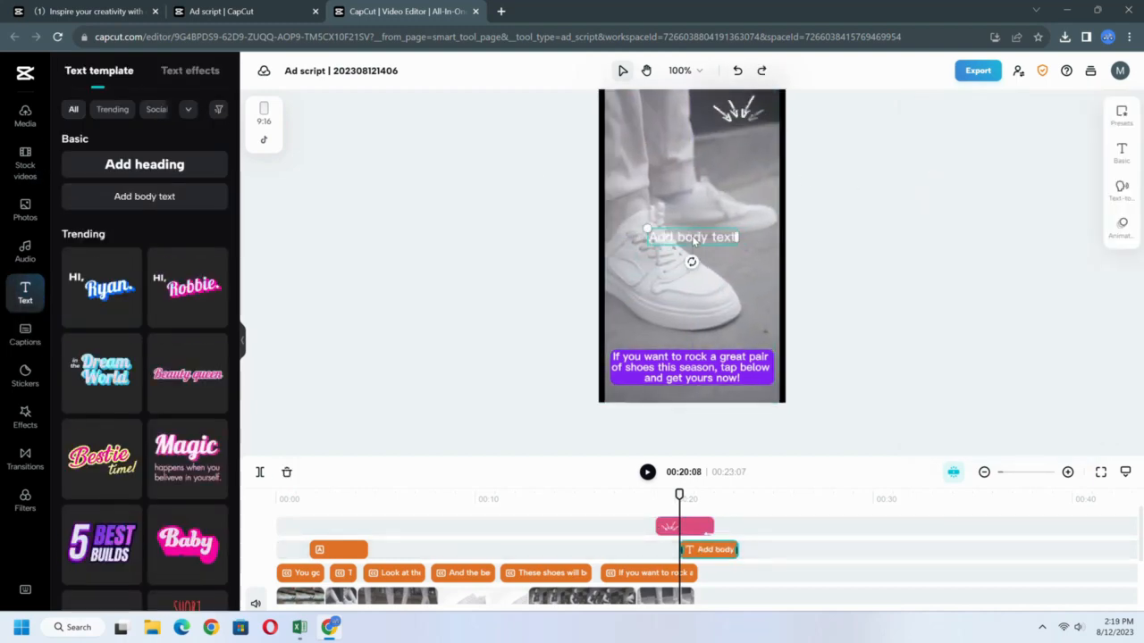
drag(694, 240, 724, 139)
click(998, 163)
text(Link in description)
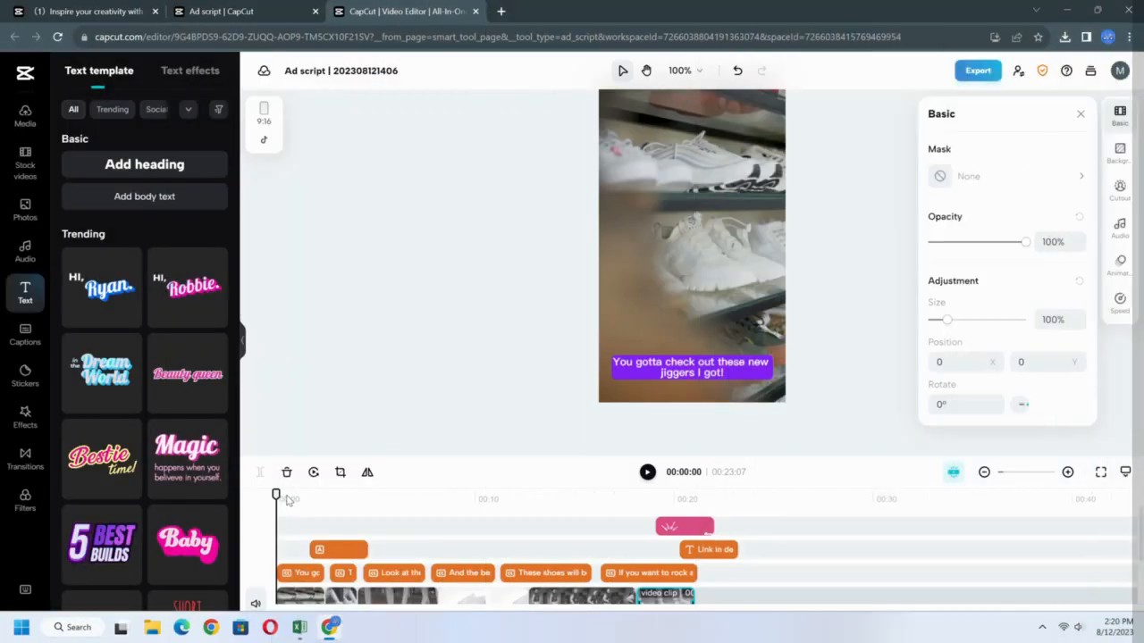
Preview the opening of the ad and add the Black Flash effect at about 00:02:14, near the end of the first clip.
key(space)
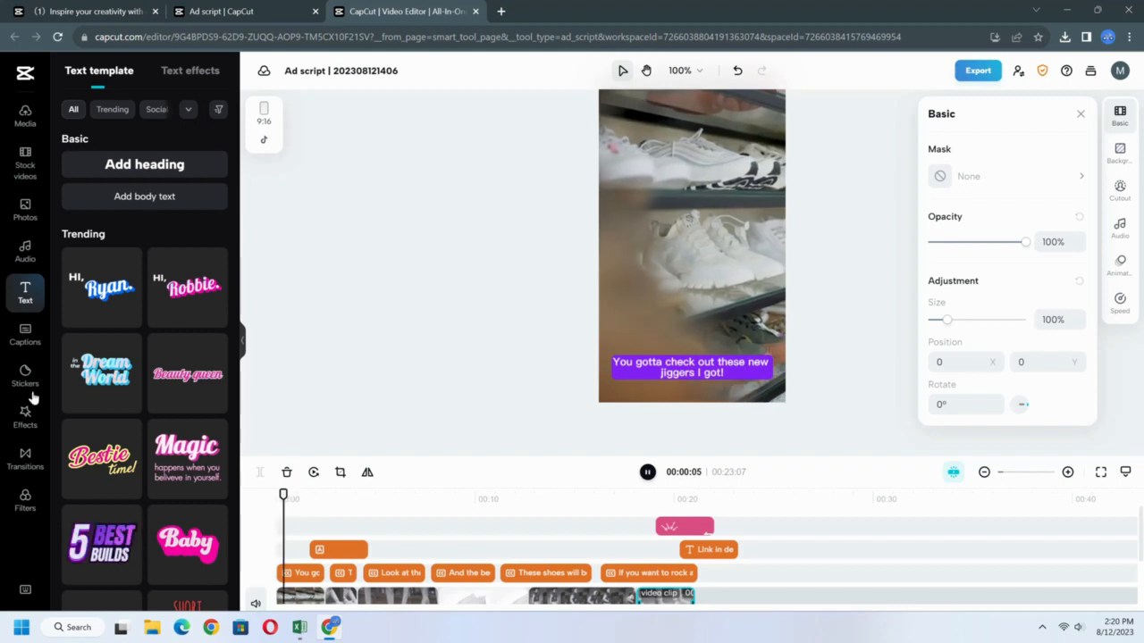
click(25, 417)
click(1072, 104)
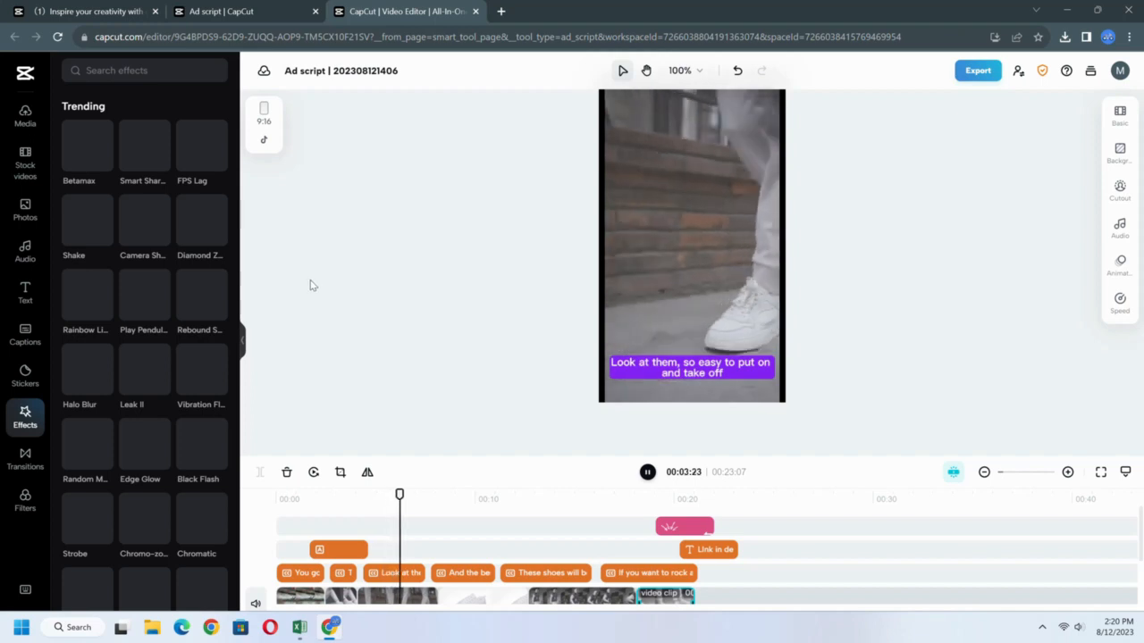
key(space)
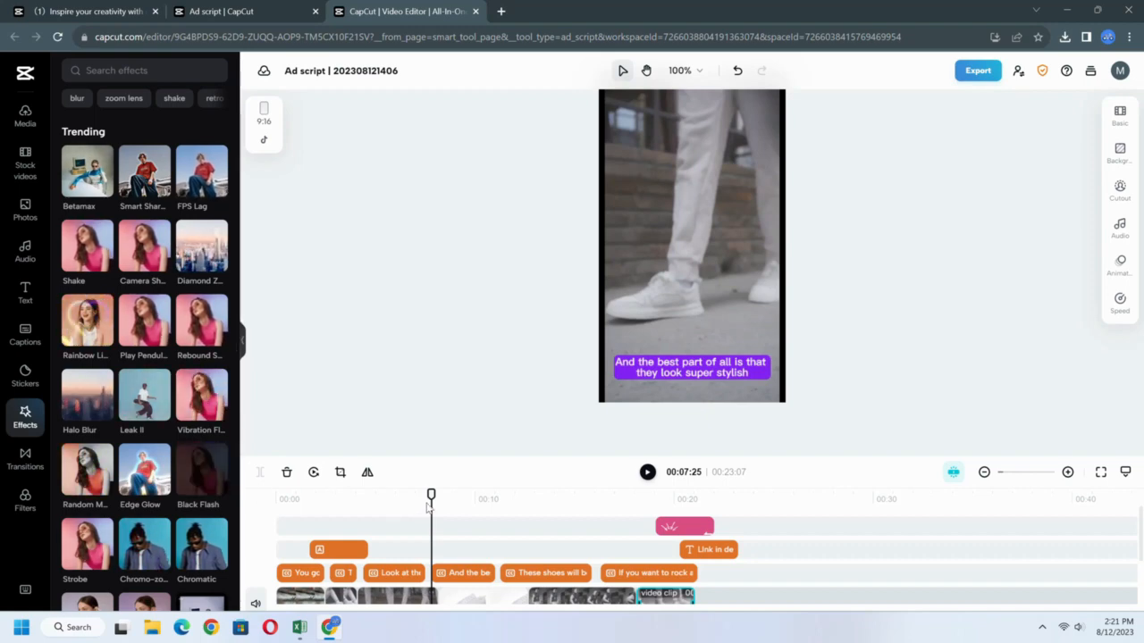
drag(430, 495, 324, 497)
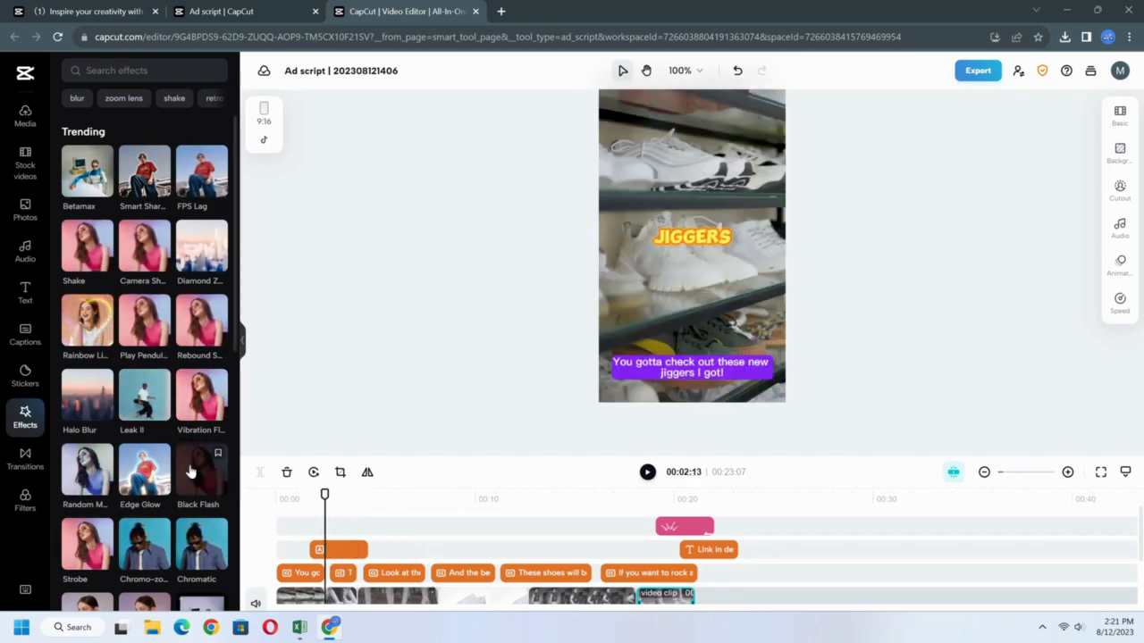
drag(199, 478, 373, 534)
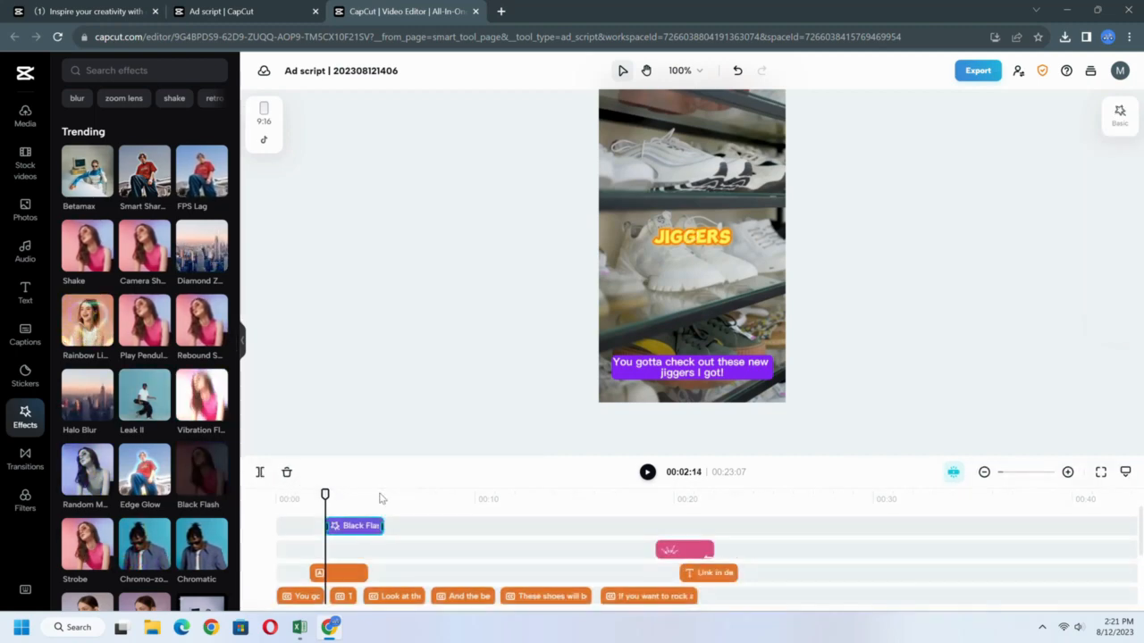
click(439, 506)
Add a White Flash transition between the first and second clips and another transition between the second and third clips.
scroll(473, 536, down, 2)
scroll(507, 557, up, 2)
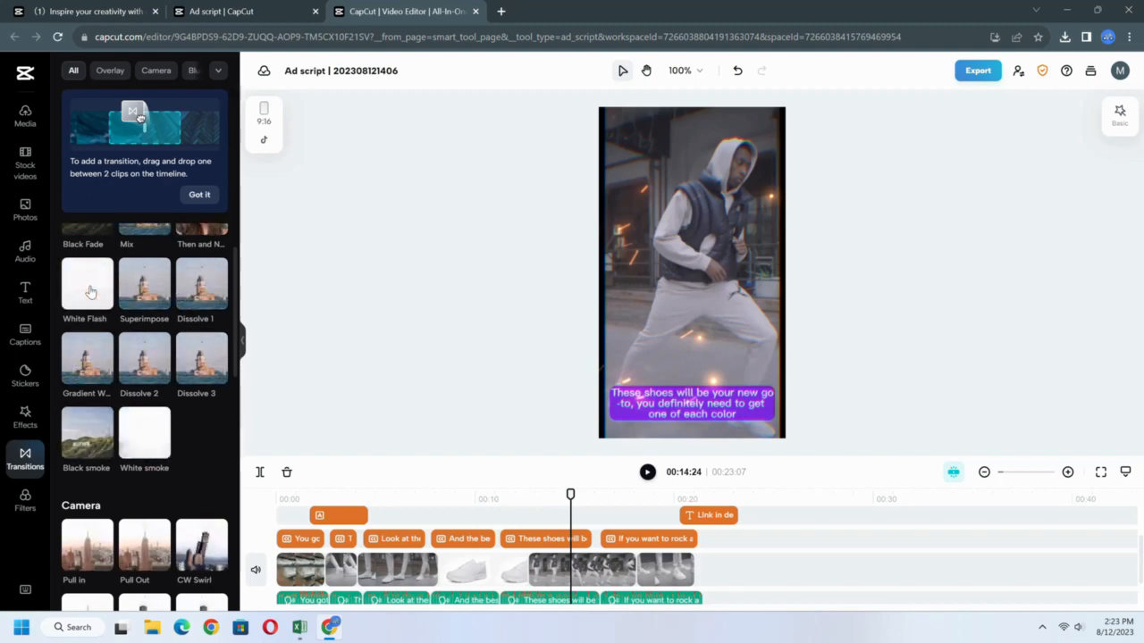
click(320, 578)
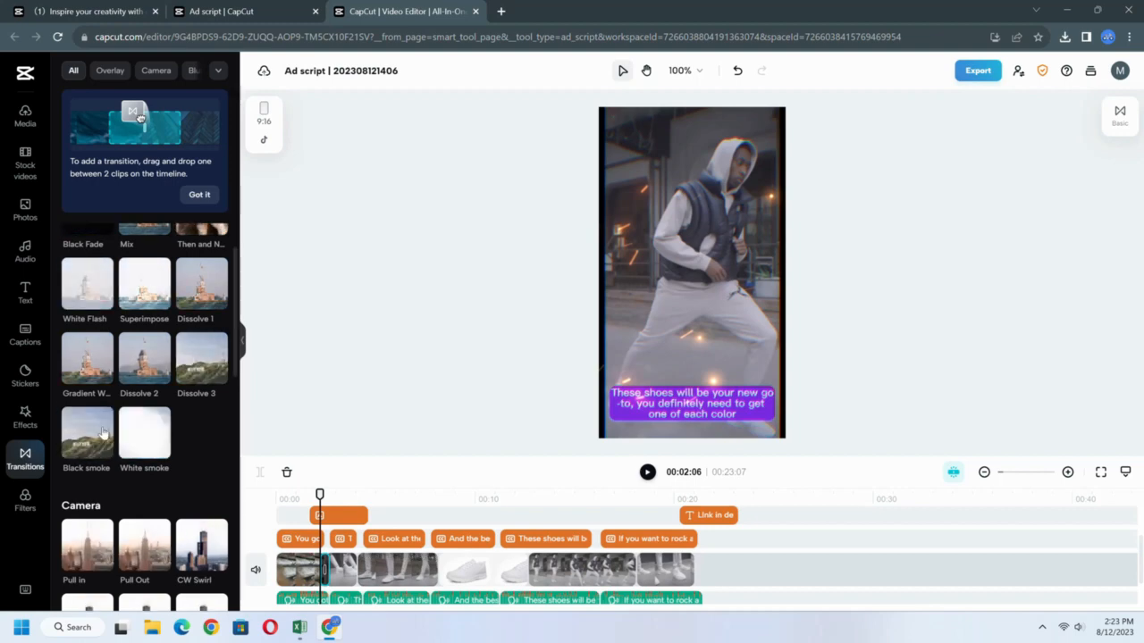
drag(84, 303, 357, 572)
scroll(144, 375, down, 3)
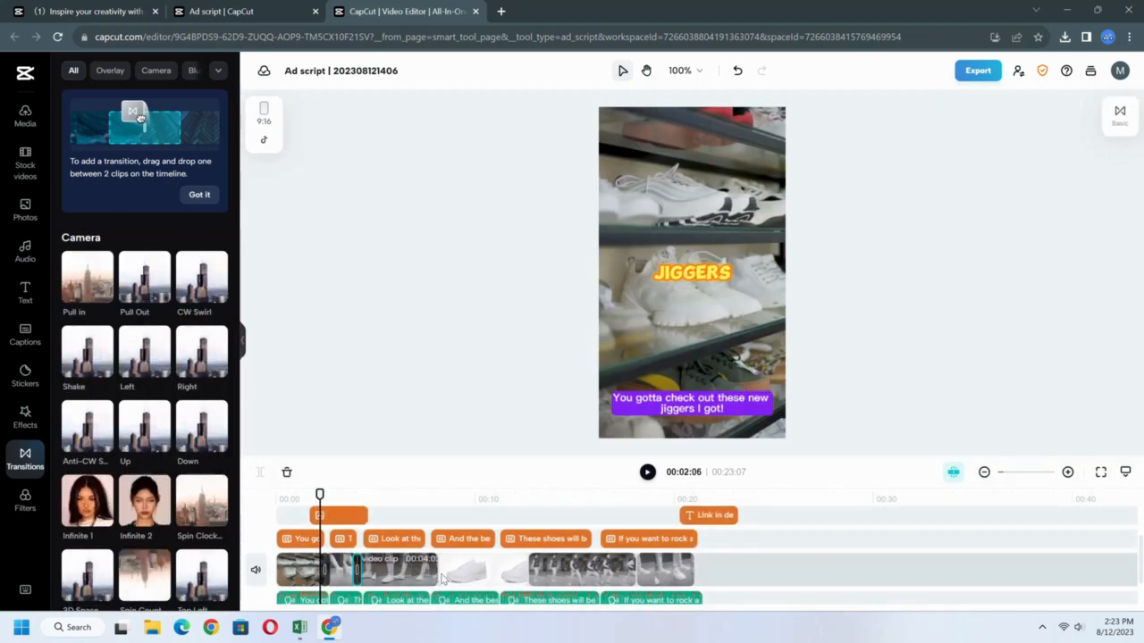
Add the Bottom Left transition after the third clip and further camera transitions before and after the running clip.
click(283, 425)
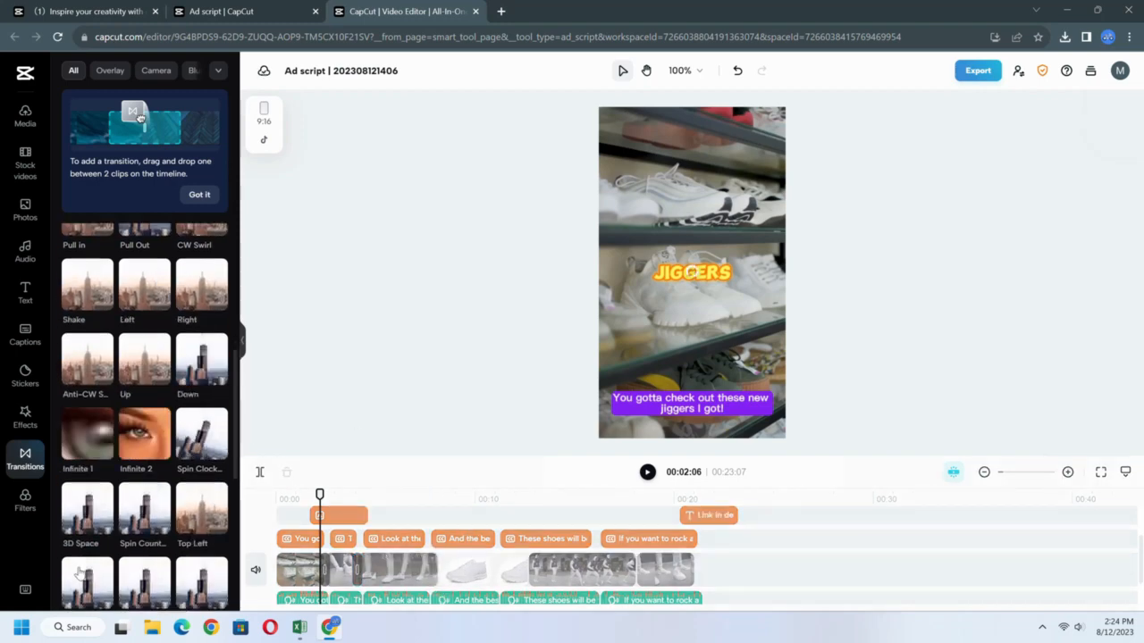
drag(79, 572, 438, 570)
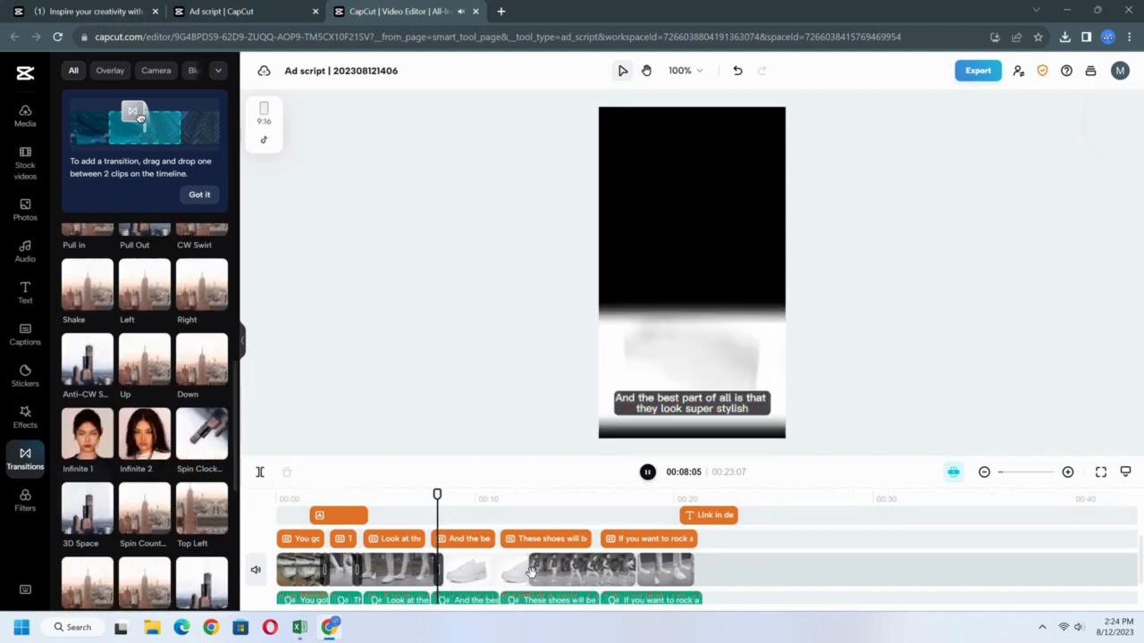
drag(531, 572, 505, 576)
drag(143, 511, 144, 510)
scroll(145, 510, down, 1)
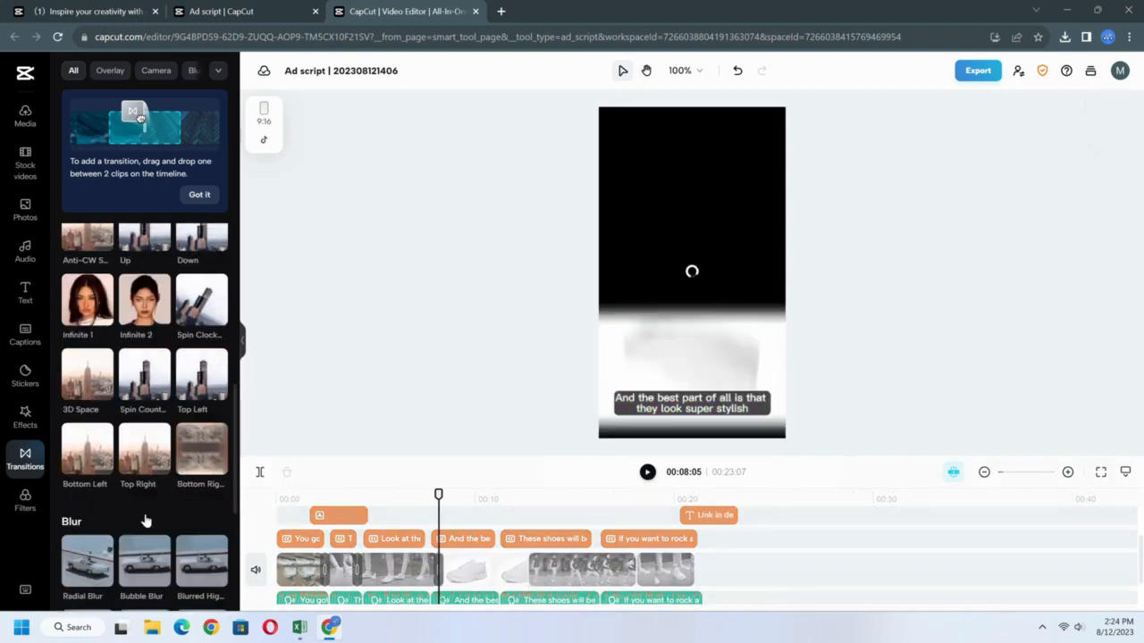
drag(639, 581, 639, 579)
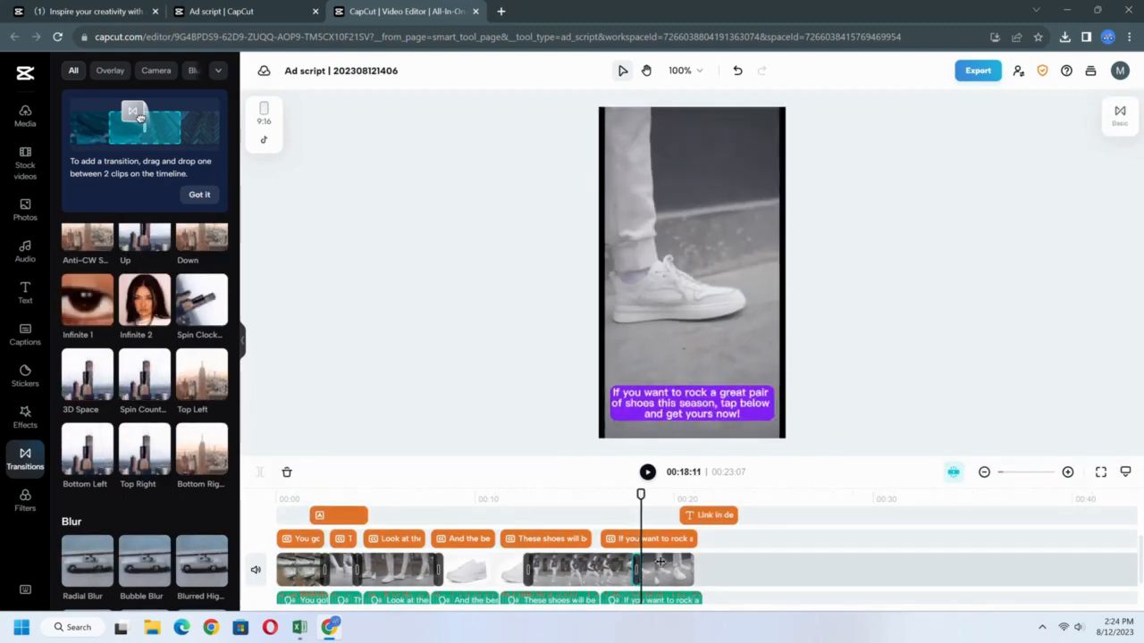
click(681, 575)
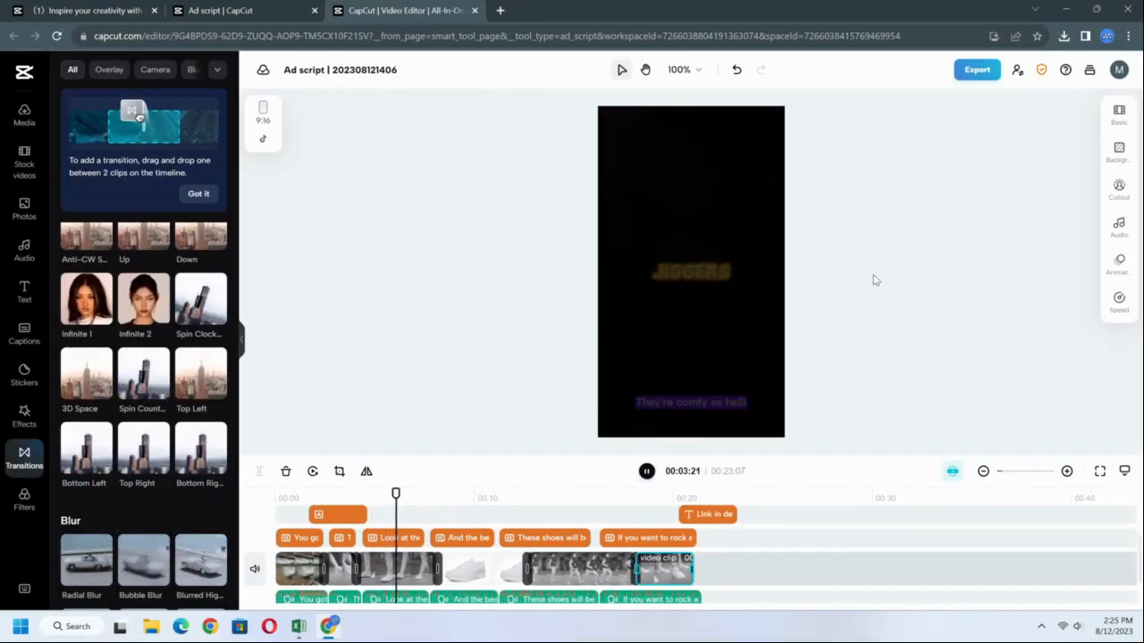
Open the export settings and name the exported file "AD SCRIPT DEMO".
click(977, 70)
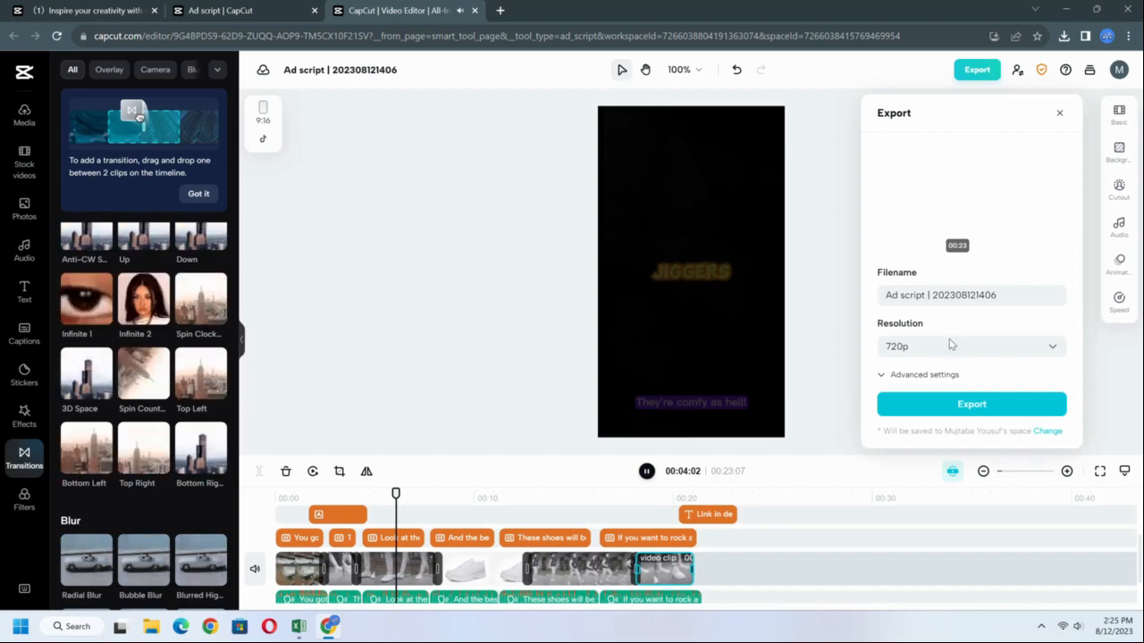
click(939, 295)
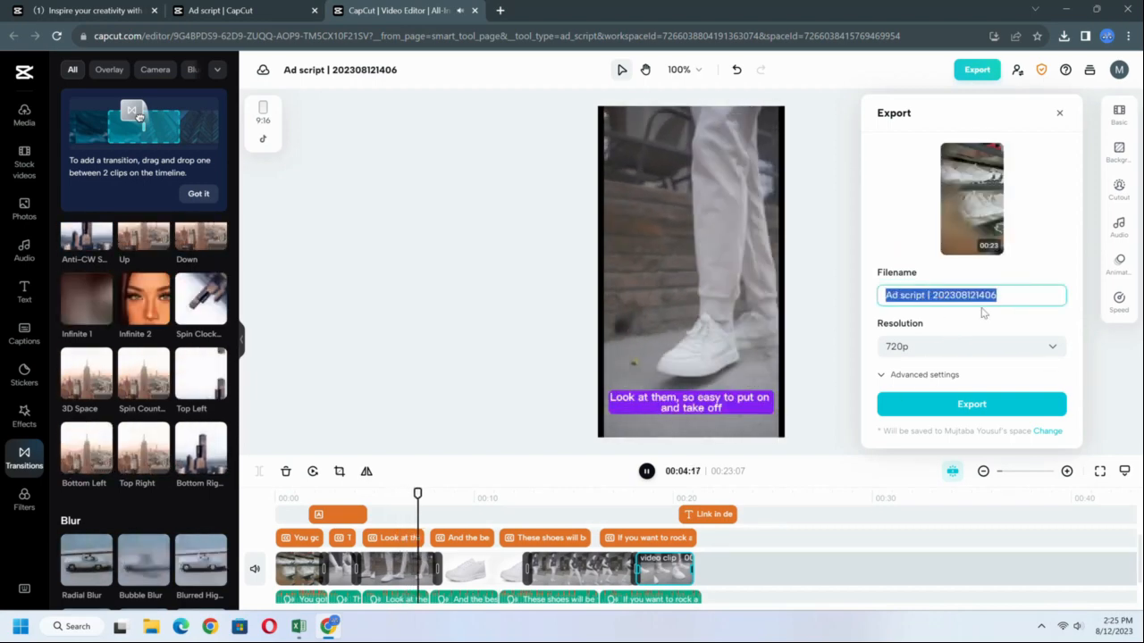
text(AD SCRIPT DEMO)
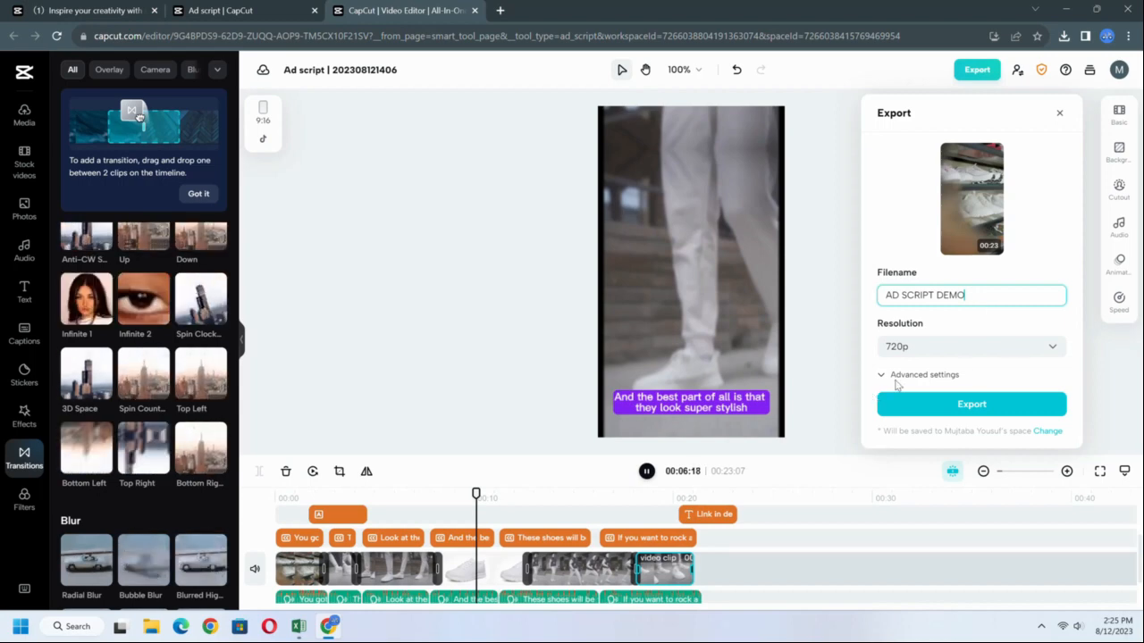
Check the advanced export options, export the video at 720p, Recommended quality, 30fps as MP4, and download the finished file.
click(897, 376)
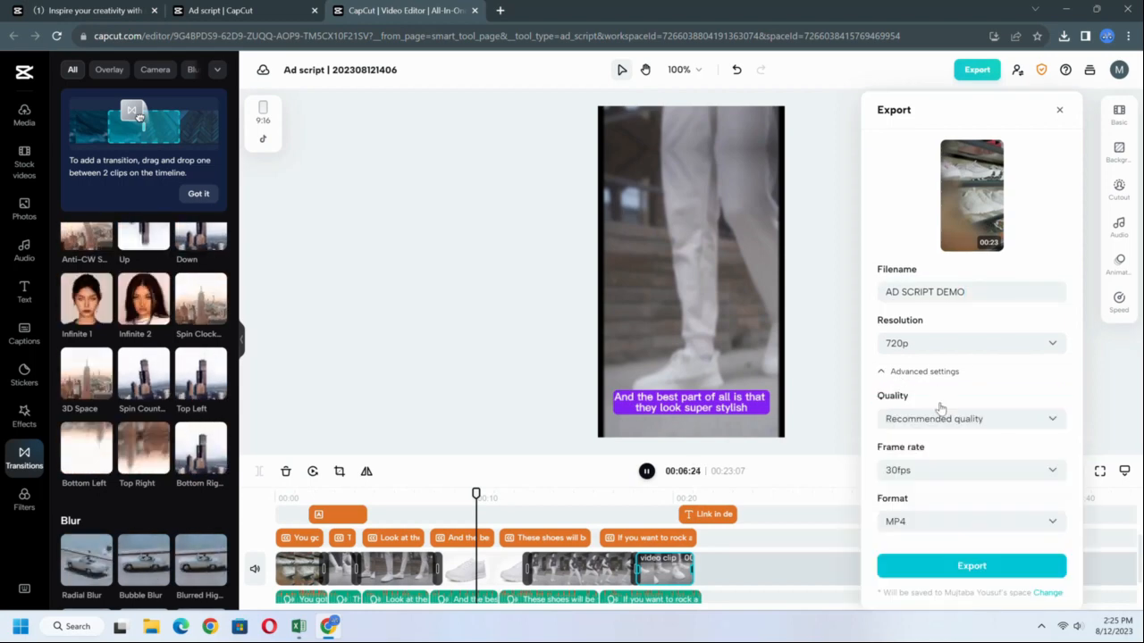
click(942, 420)
click(933, 473)
click(932, 472)
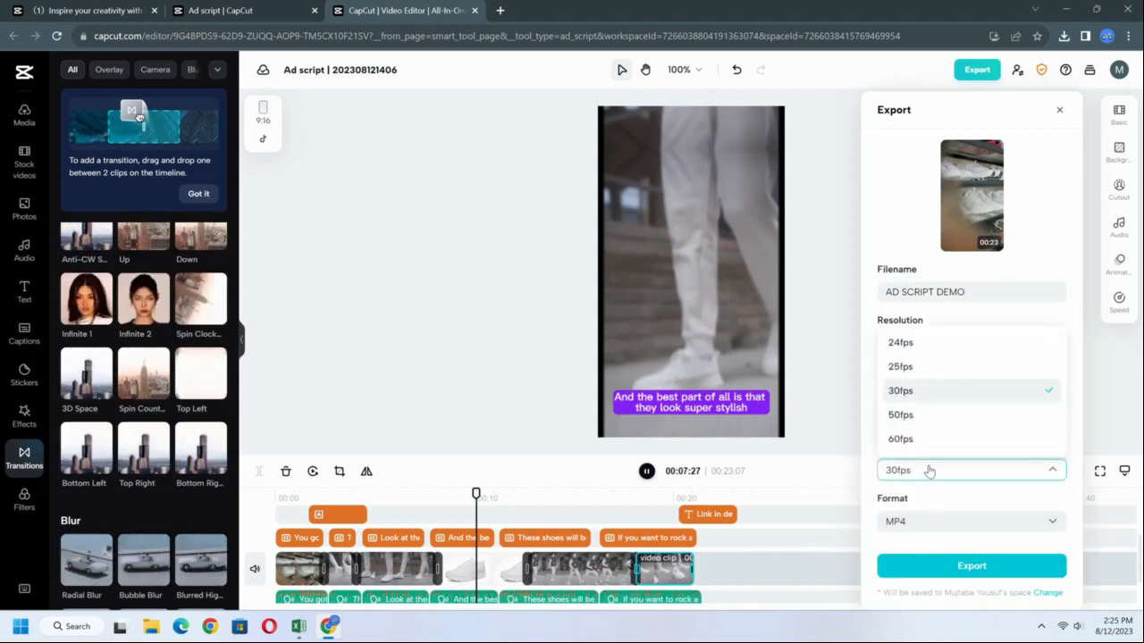
click(932, 471)
click(930, 522)
click(932, 523)
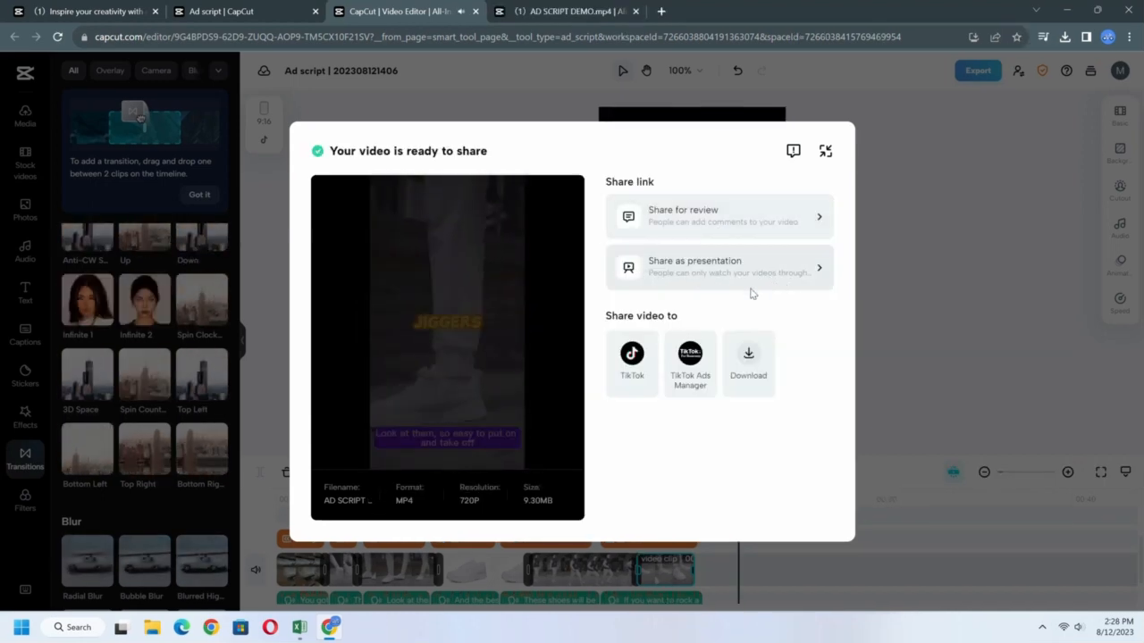
click(749, 390)
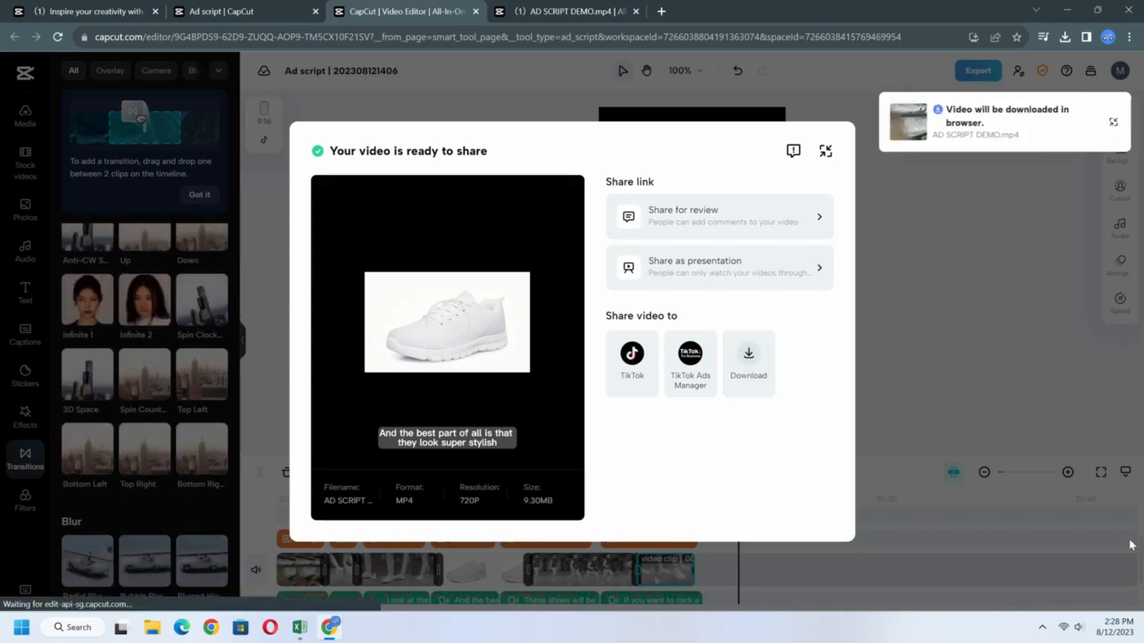